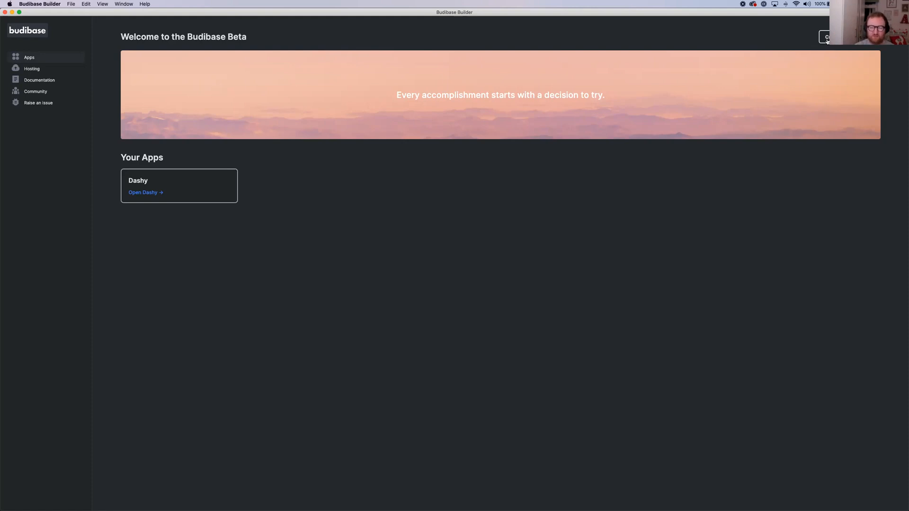
Start a new web app named CRMify and continue to the user setup
click(828, 41)
click(466, 278)
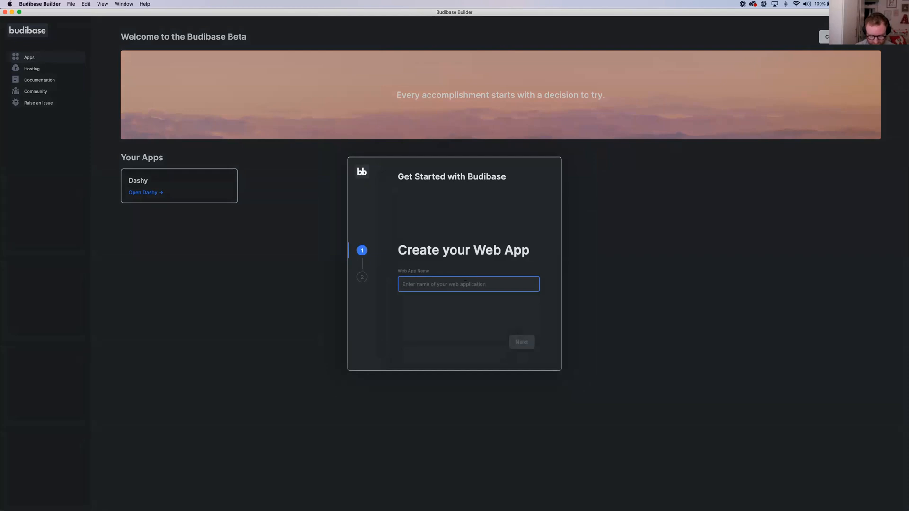
text(CRMify)
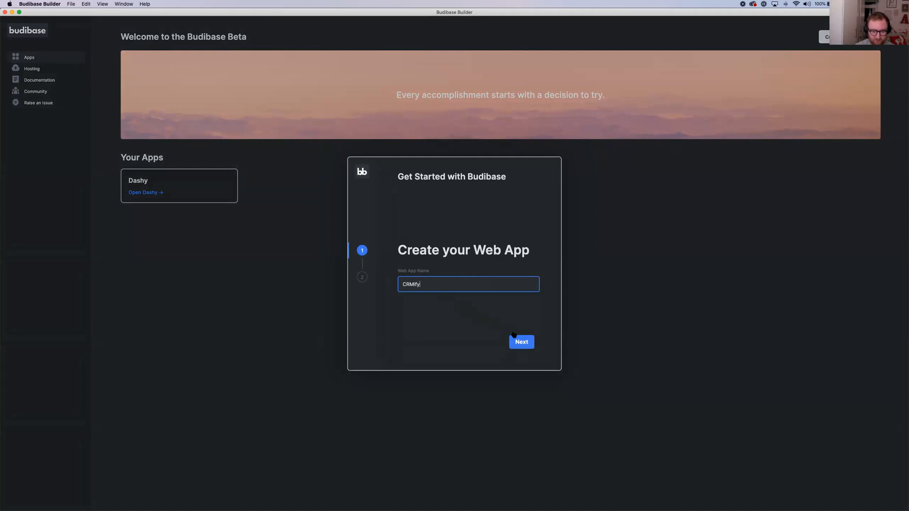
click(523, 345)
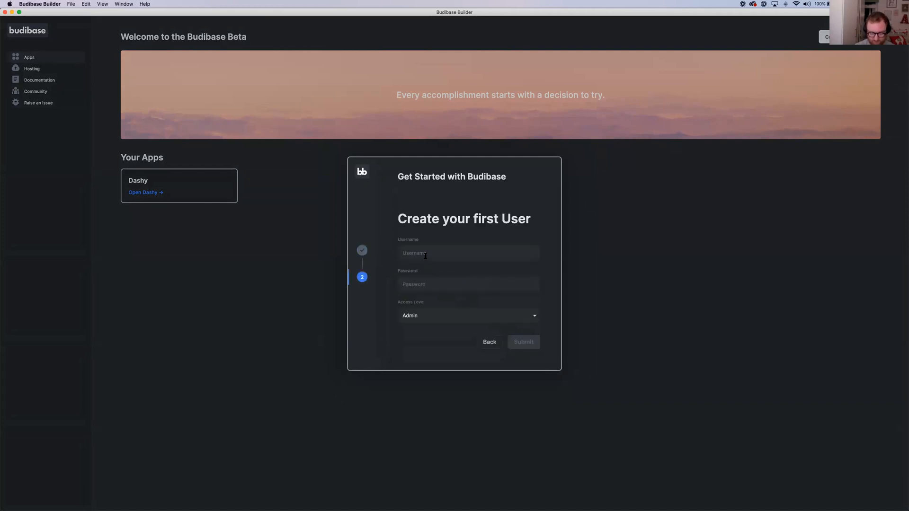
Enter the first user's username and password with Admin access, and submit to create the app
text(joe)
key(Tab)
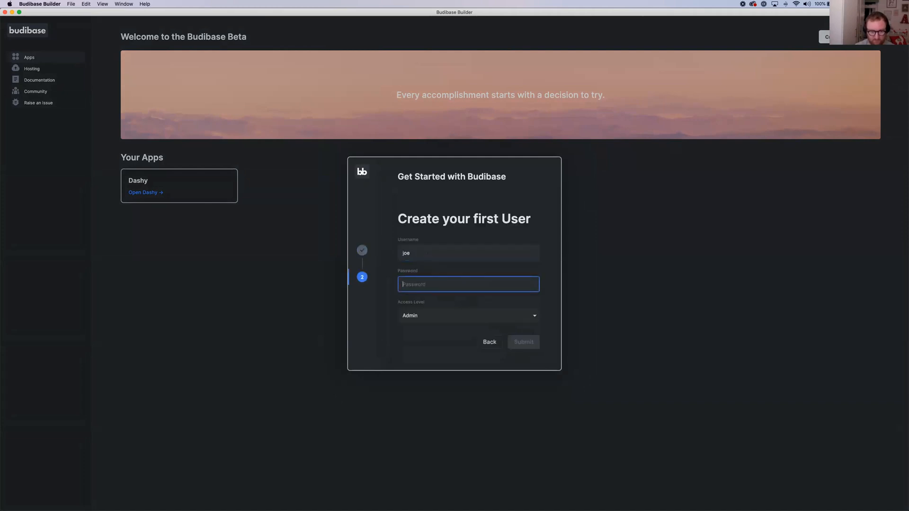
text(test)
click(531, 343)
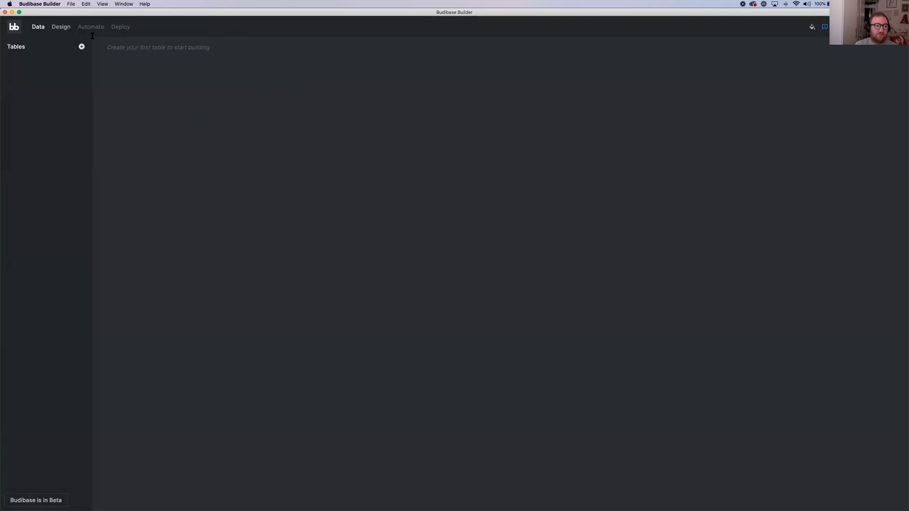
triple_click(133, 48)
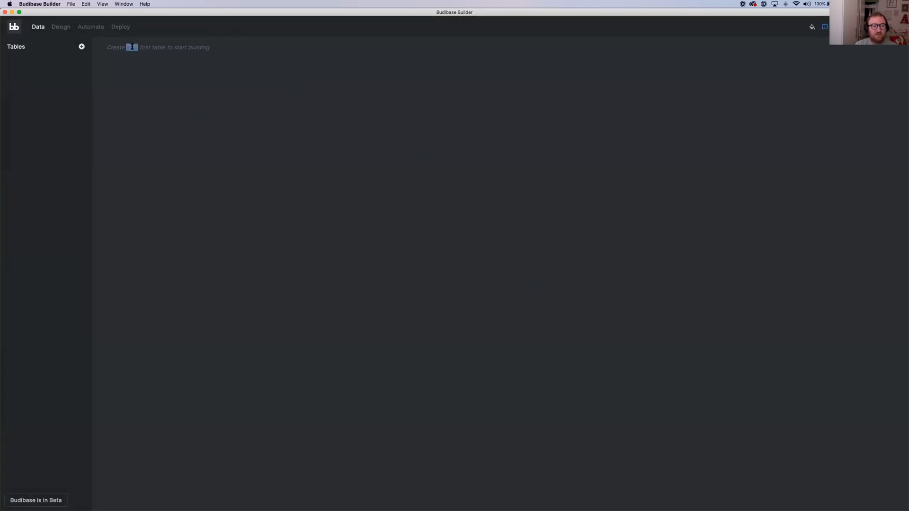
click(90, 64)
Start a new table named Deals and load its data from deals.csv
click(82, 49)
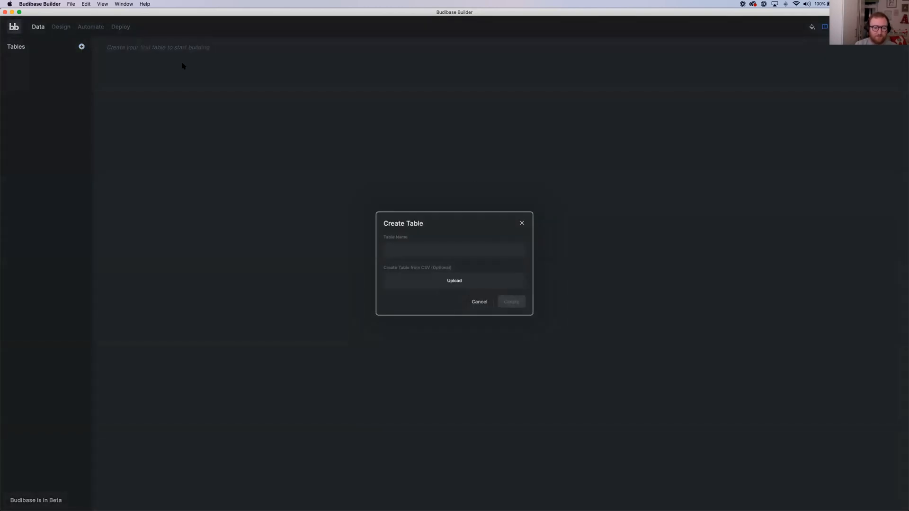
click(435, 255)
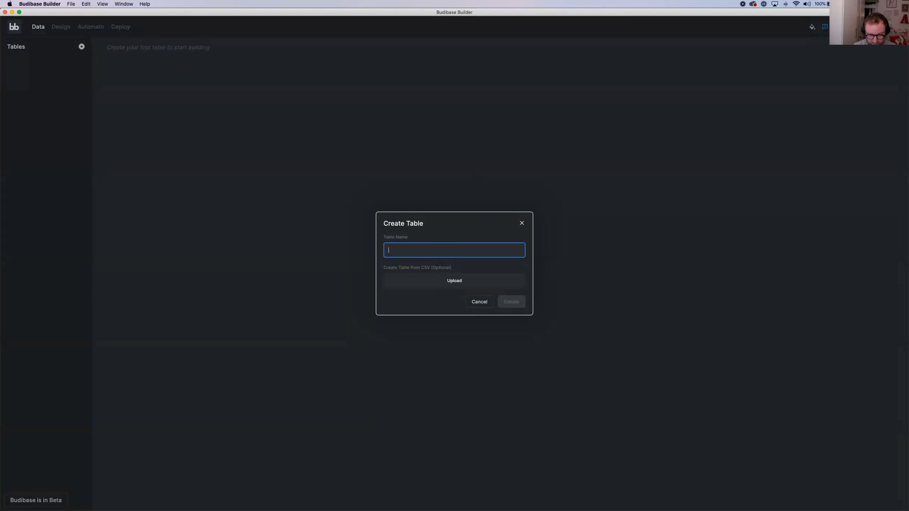
text(Deals)
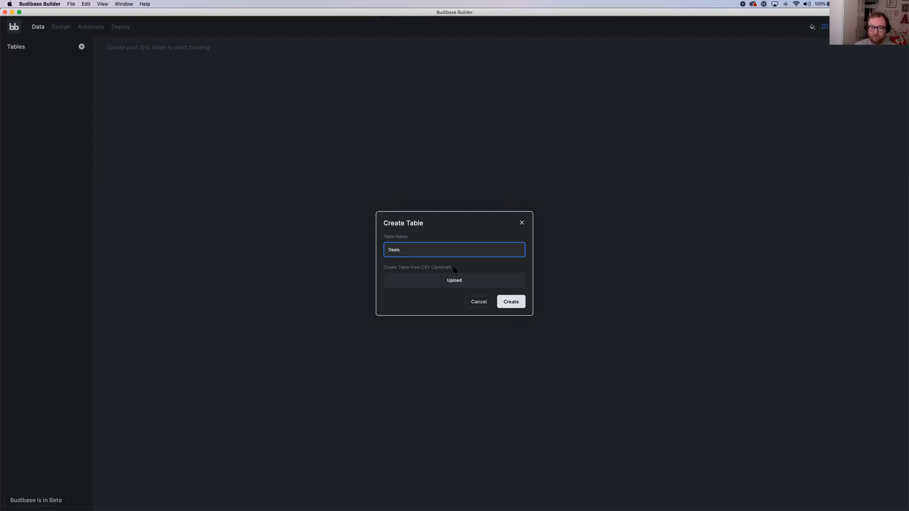
click(445, 285)
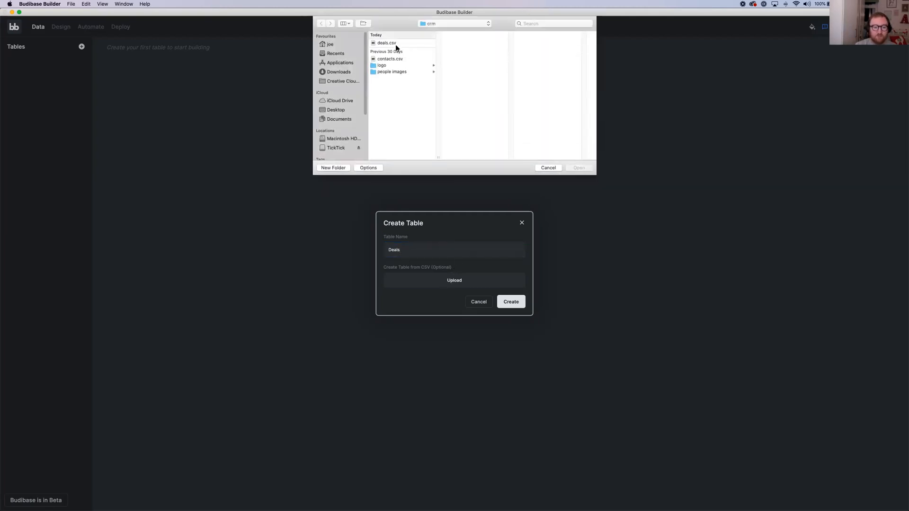
click(386, 44)
click(578, 168)
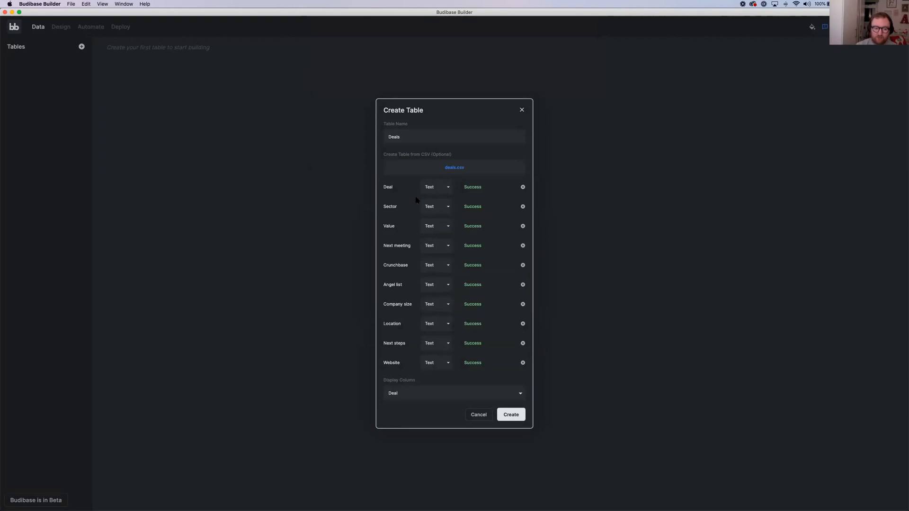
Set the Value column's type to Number and create the Deals table
click(431, 226)
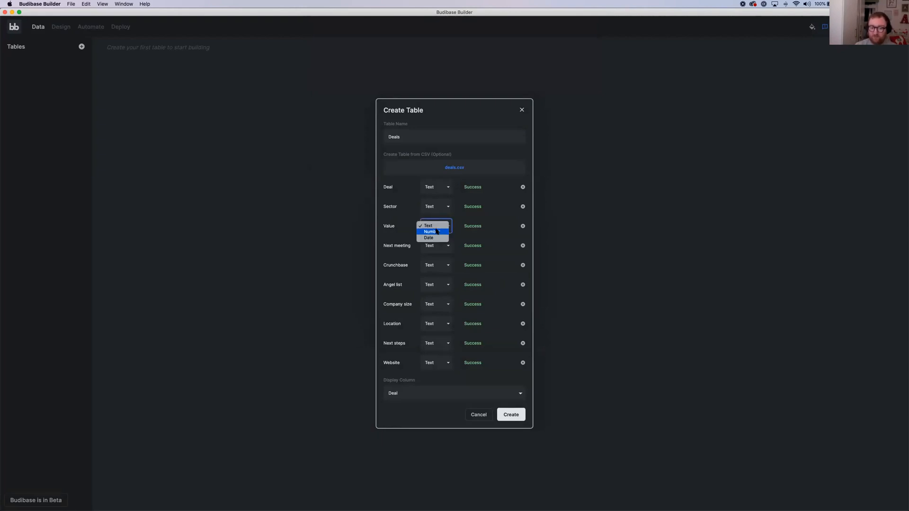
click(438, 232)
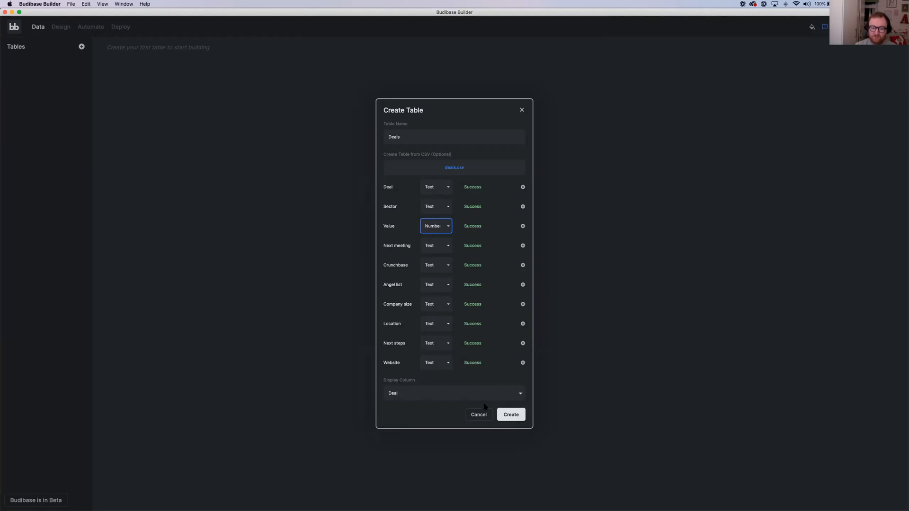
click(505, 414)
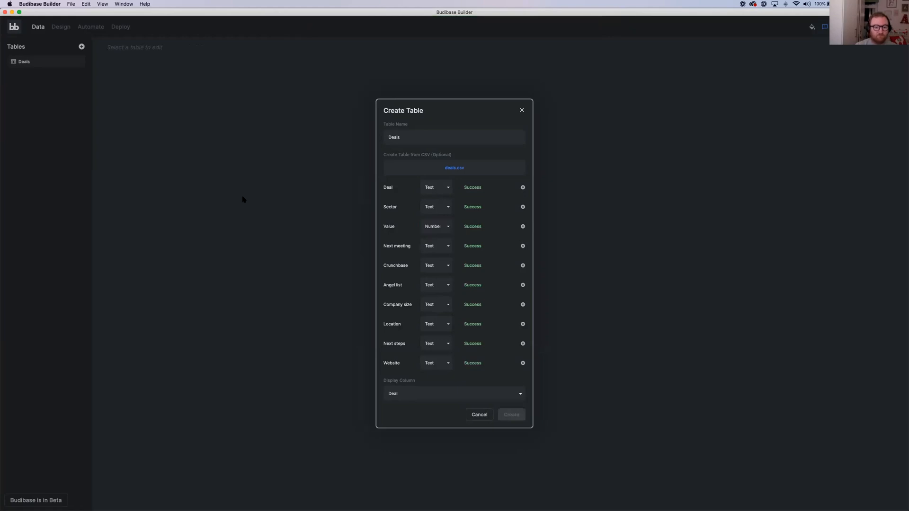
click(243, 199)
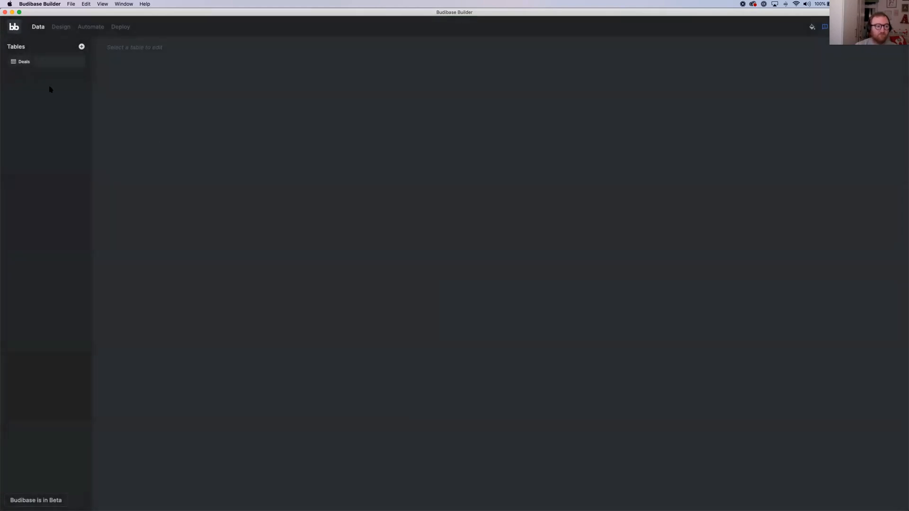
Open the Deals table and move the Value column between Deal and Sector
click(54, 66)
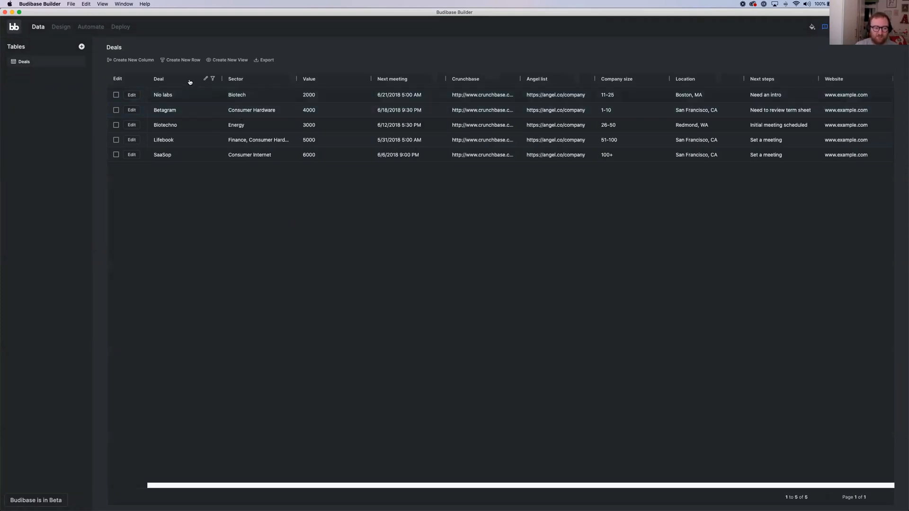
drag(267, 84, 326, 86)
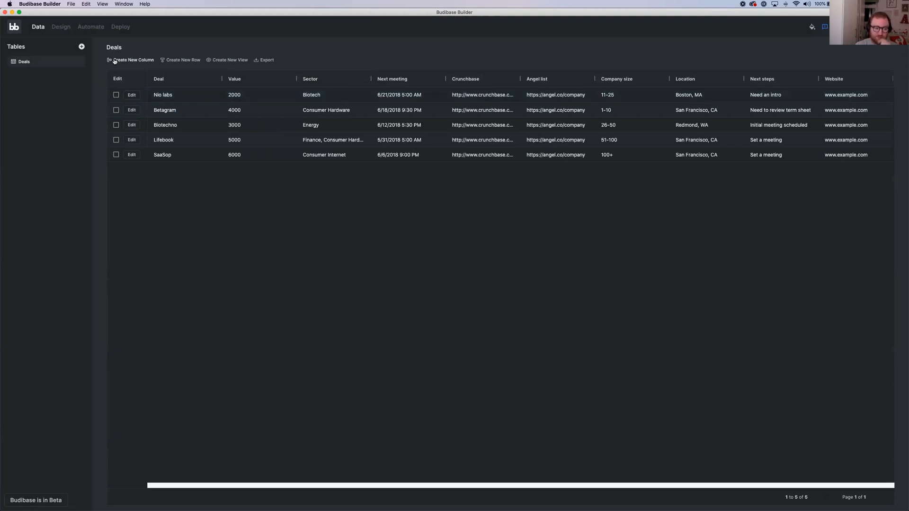
Create a table named Contacts from contacts.csv, keeping all columns as Text and Name as the display column
click(82, 47)
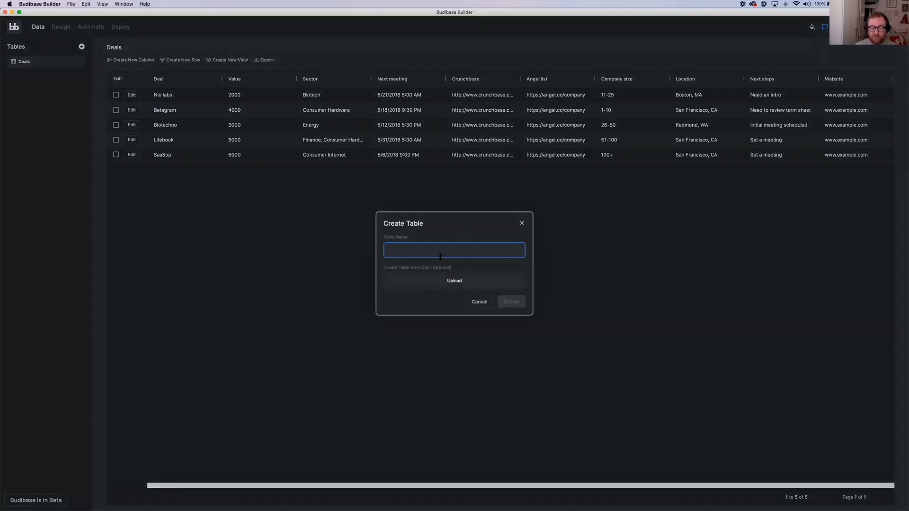
text(Contacts)
click(449, 280)
click(395, 58)
click(577, 167)
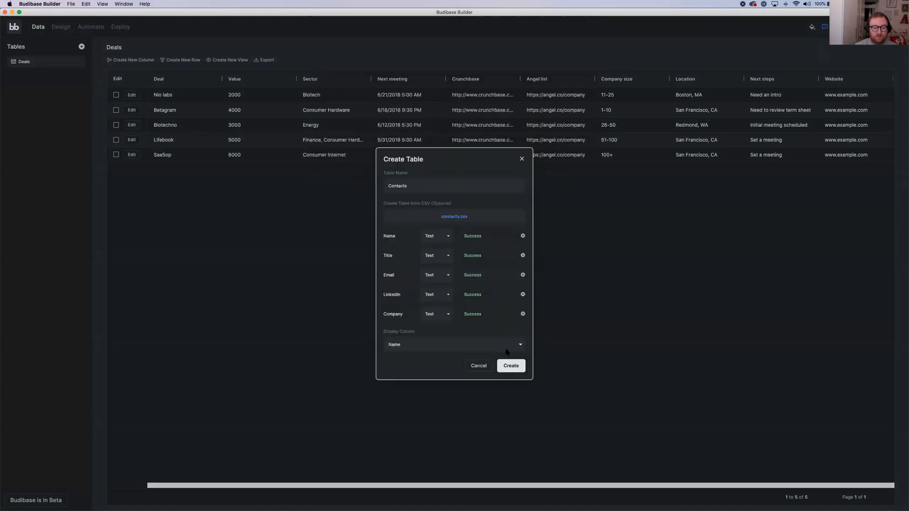
click(510, 368)
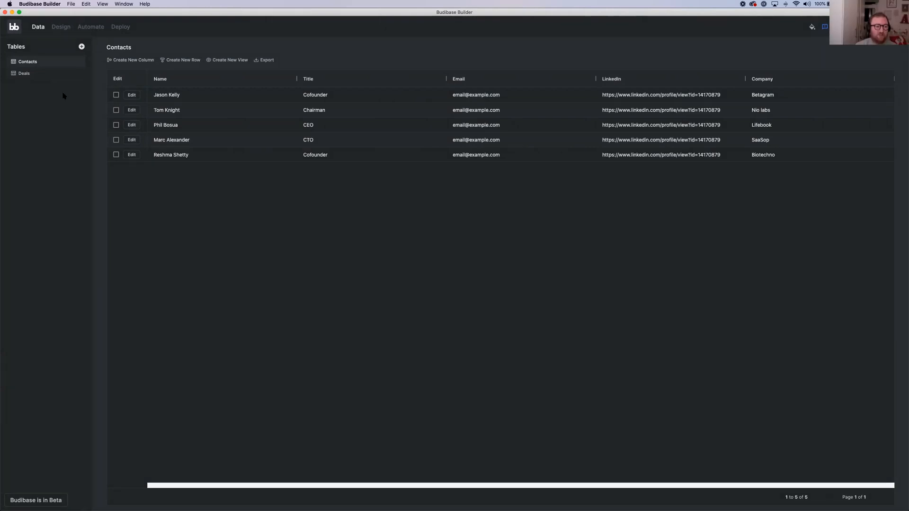
Create an empty table named Team without importing a CSV
click(81, 46)
click(422, 250)
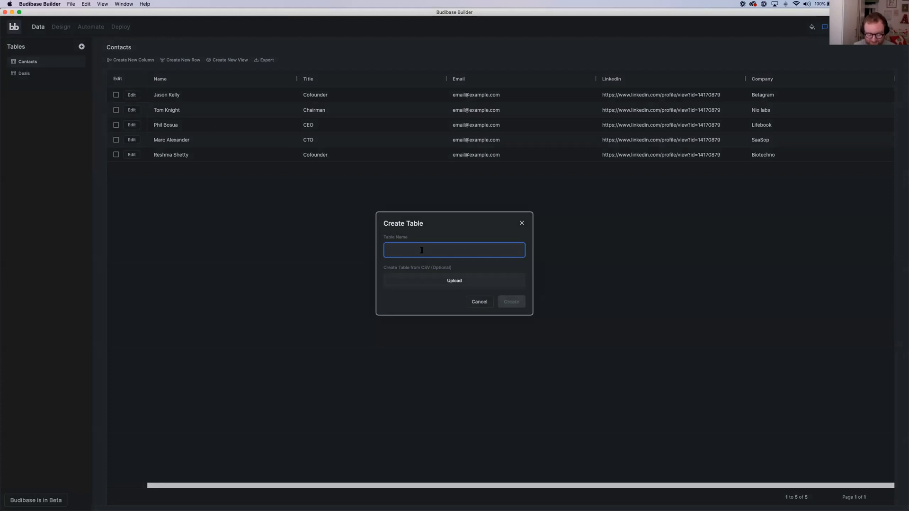
text(Team)
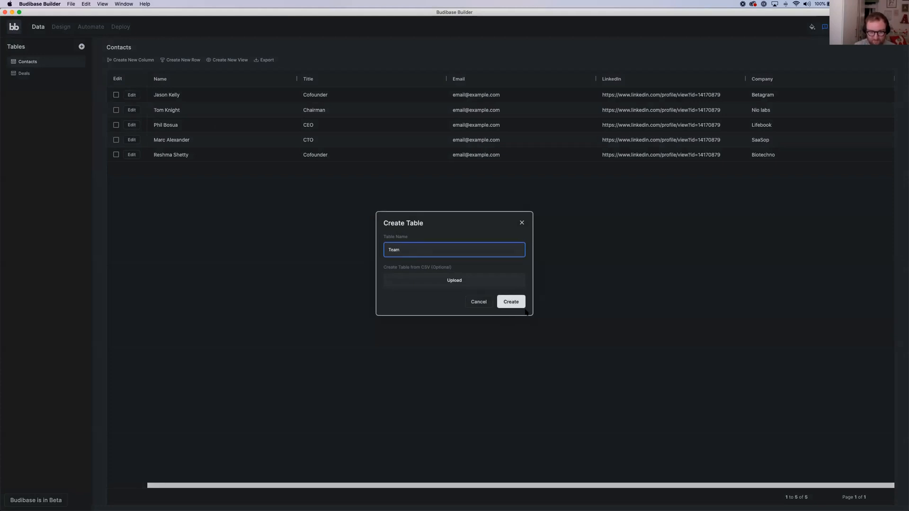
click(521, 306)
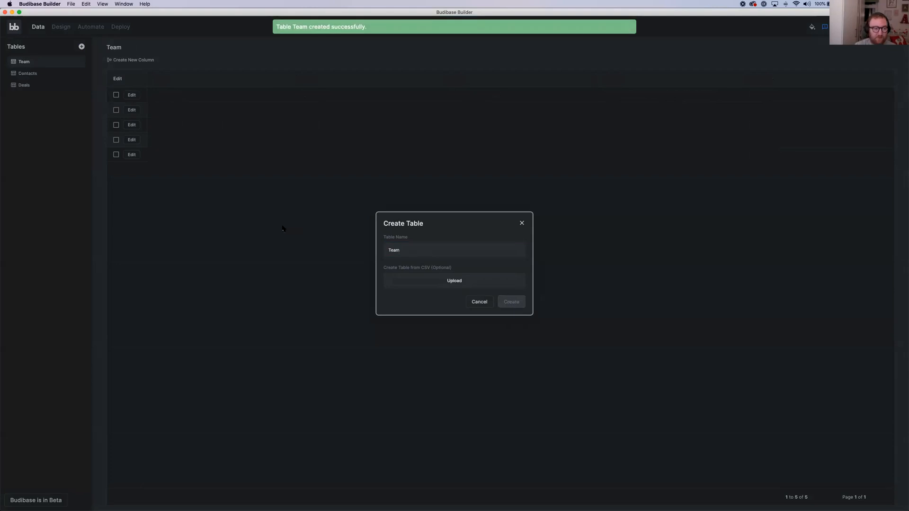
Add a Text column called Name to the Team table as its display column
click(135, 60)
click(405, 222)
text(Name)
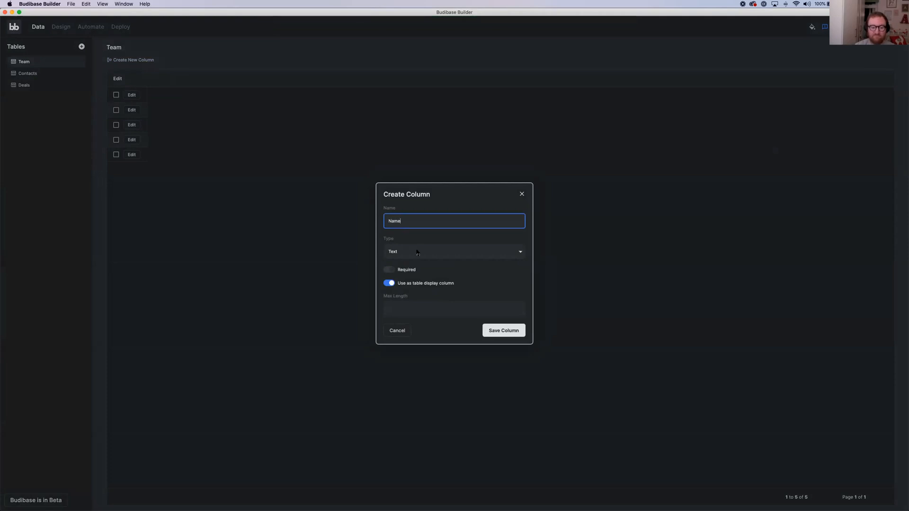
click(504, 333)
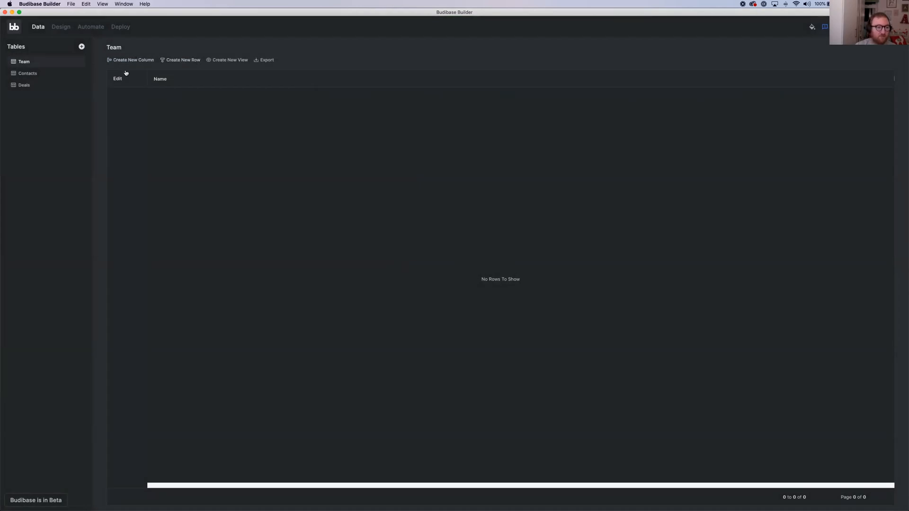
Add a Relationship column called Deals to the Team table, linked to the Deals table with Team as the other table's column name
click(142, 62)
click(418, 221)
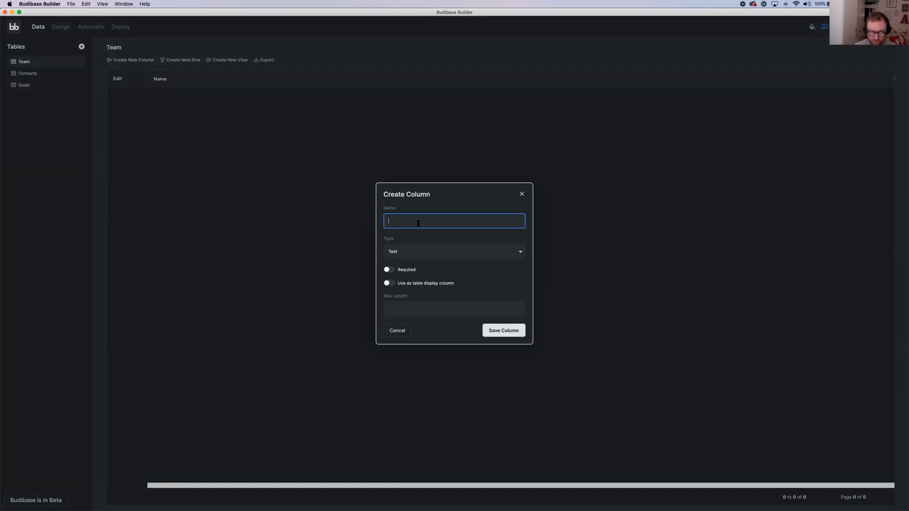
text(eals)
click(436, 252)
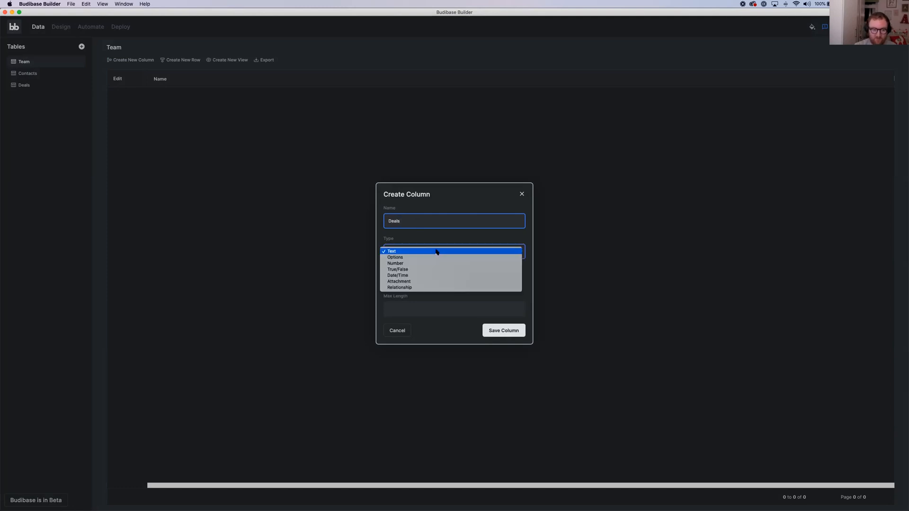
click(428, 288)
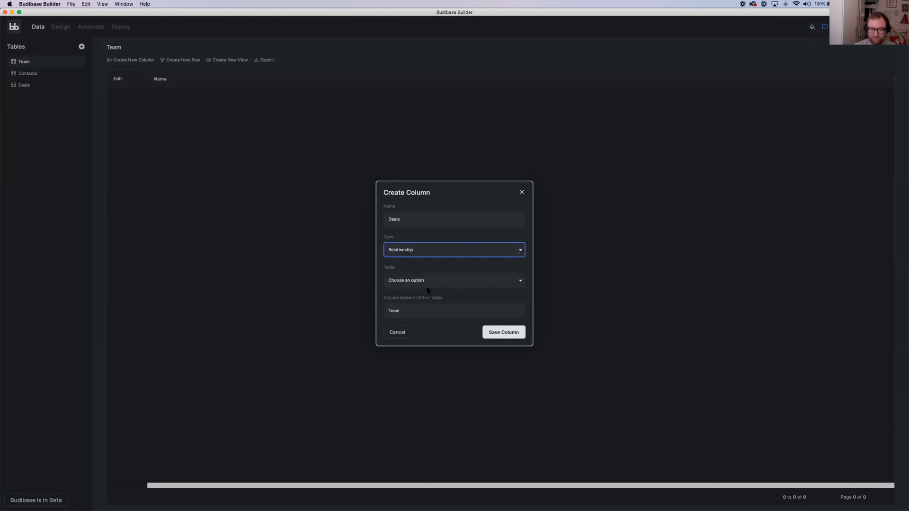
click(426, 283)
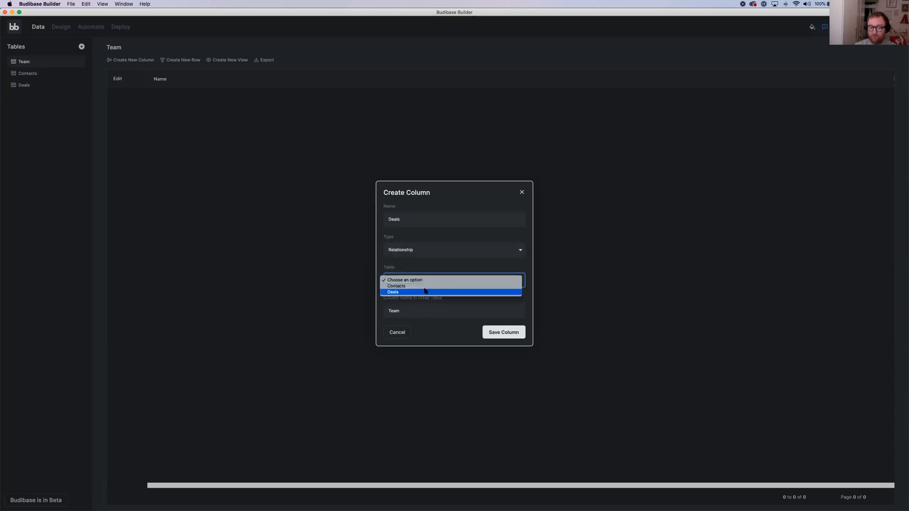
click(425, 291)
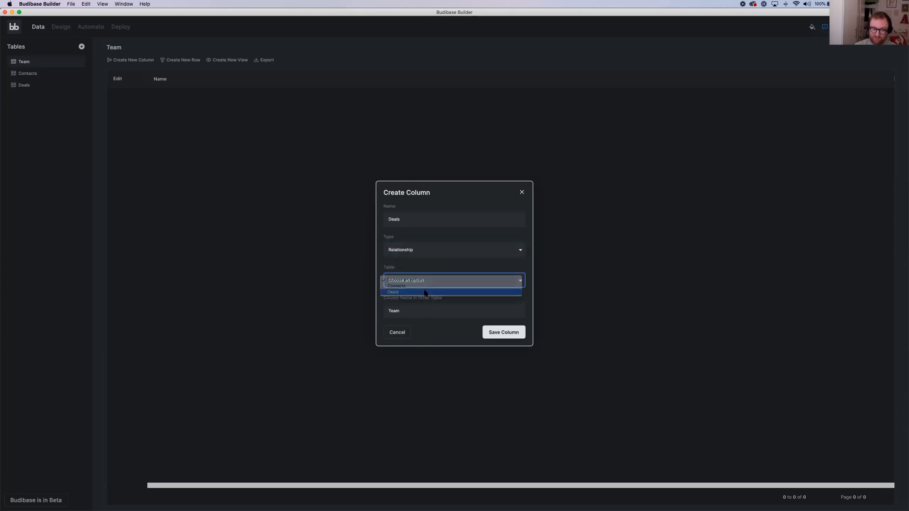
click(506, 334)
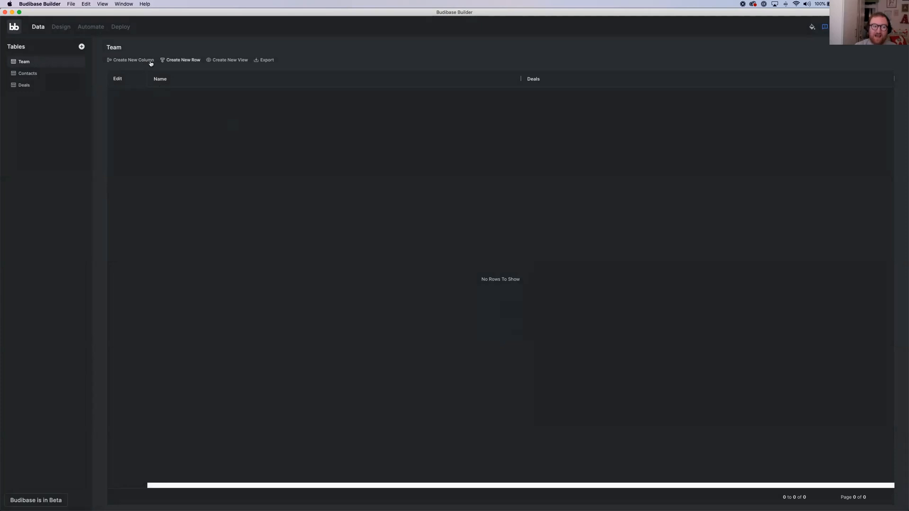
Create a row in the Team table with the first team member's name and no linked deals
click(180, 60)
click(405, 245)
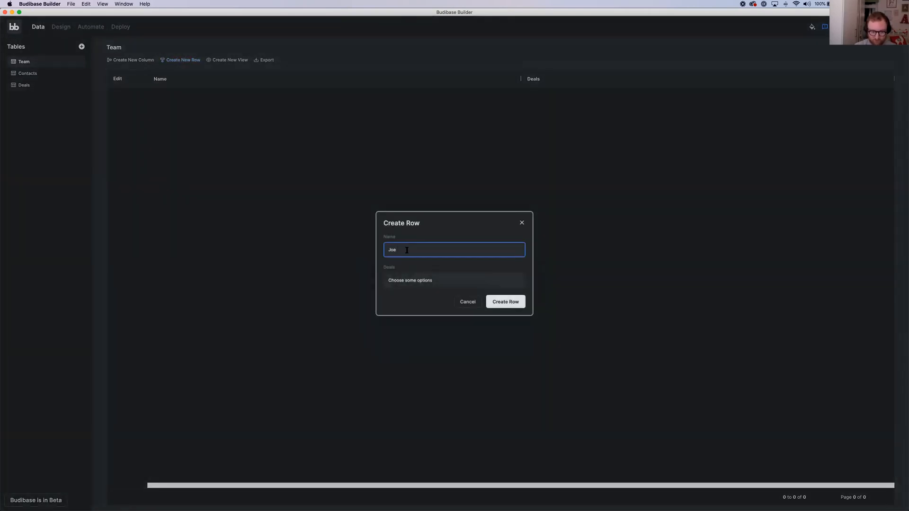
click(422, 279)
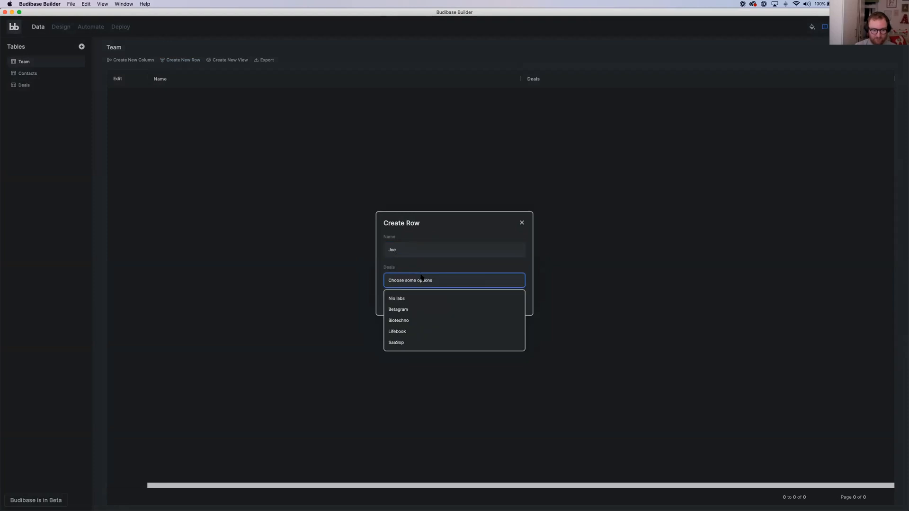
click(425, 268)
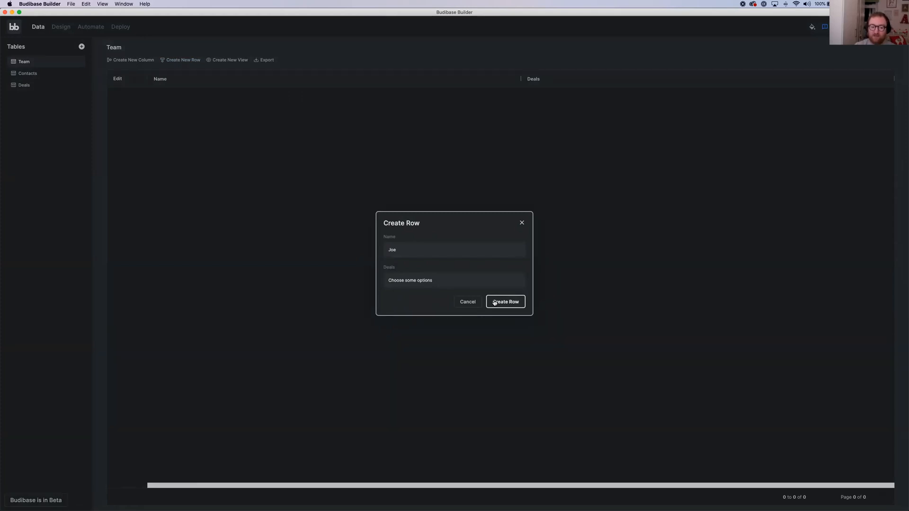
click(505, 302)
Create two more rows in the Team table, entering only each team member's first name
click(165, 60)
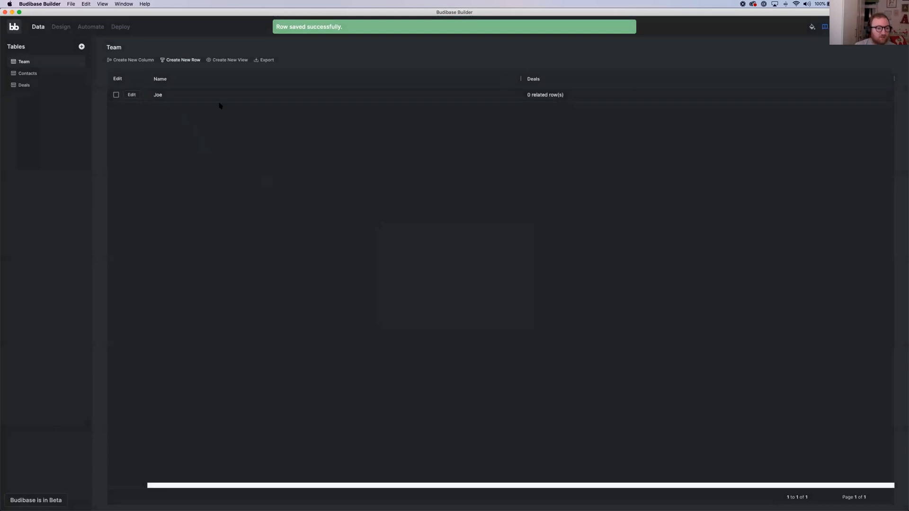
text(Max)
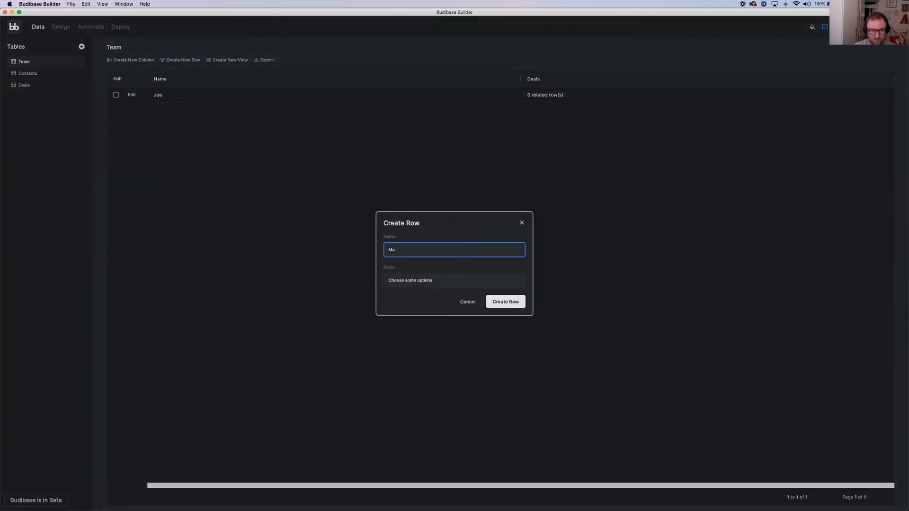
click(509, 298)
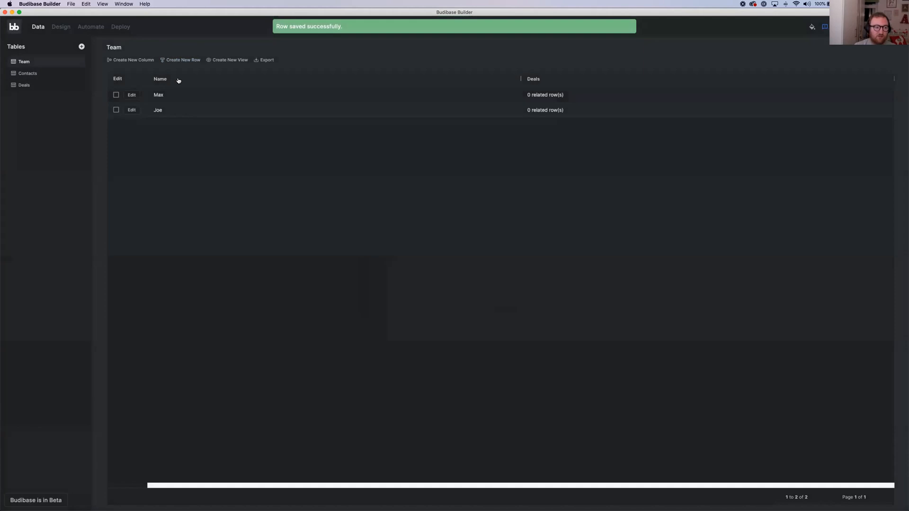
click(184, 61)
click(402, 241)
text(Marty)
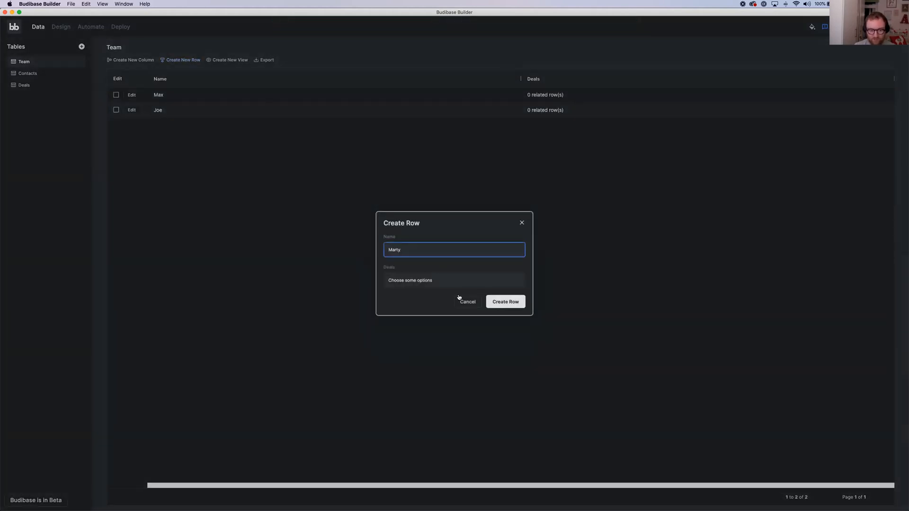
click(492, 301)
Link the first-listed team member to the Nio labs row in the Deals table and save the row
click(40, 89)
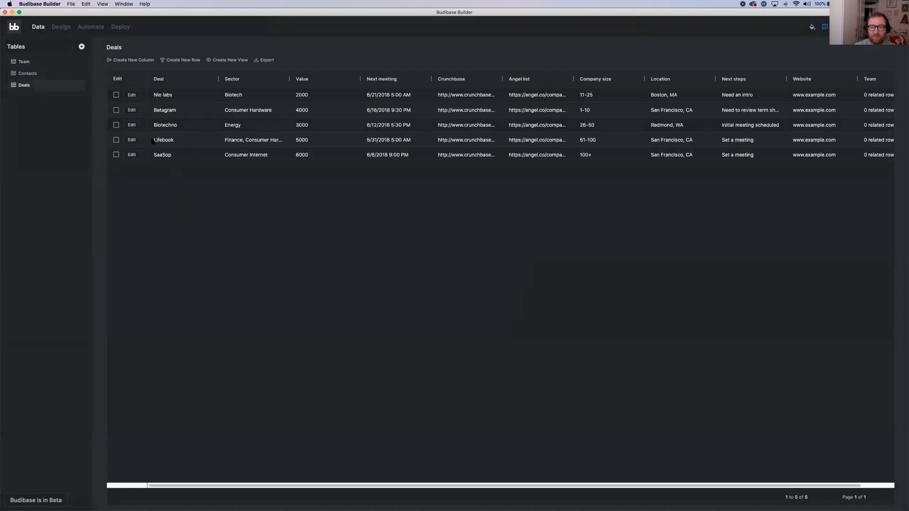
click(132, 95)
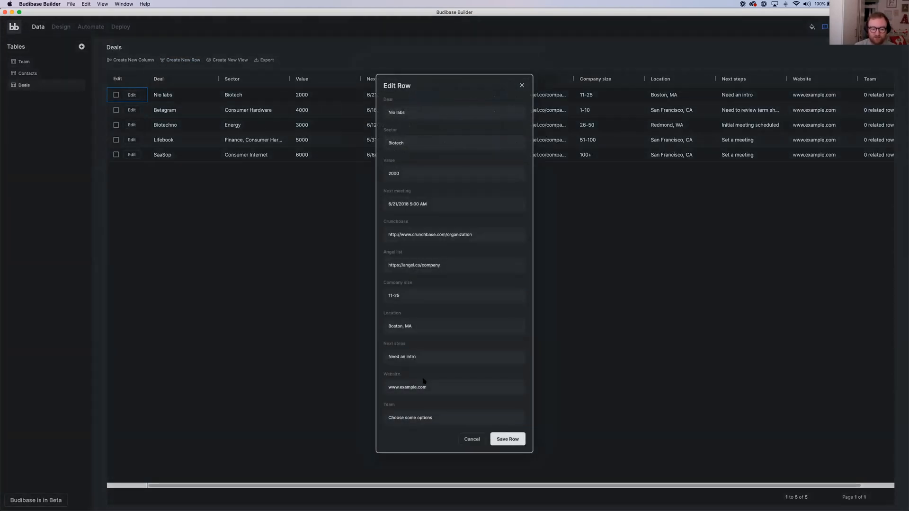
click(415, 418)
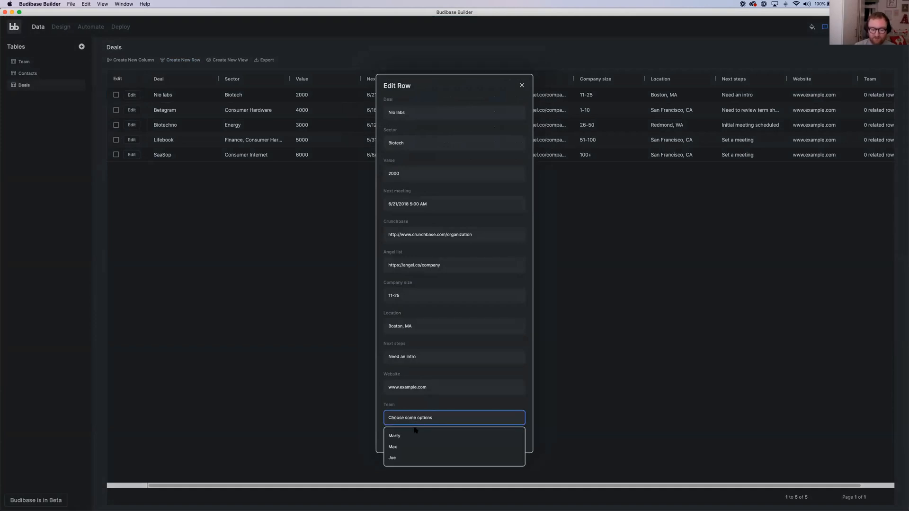
click(410, 446)
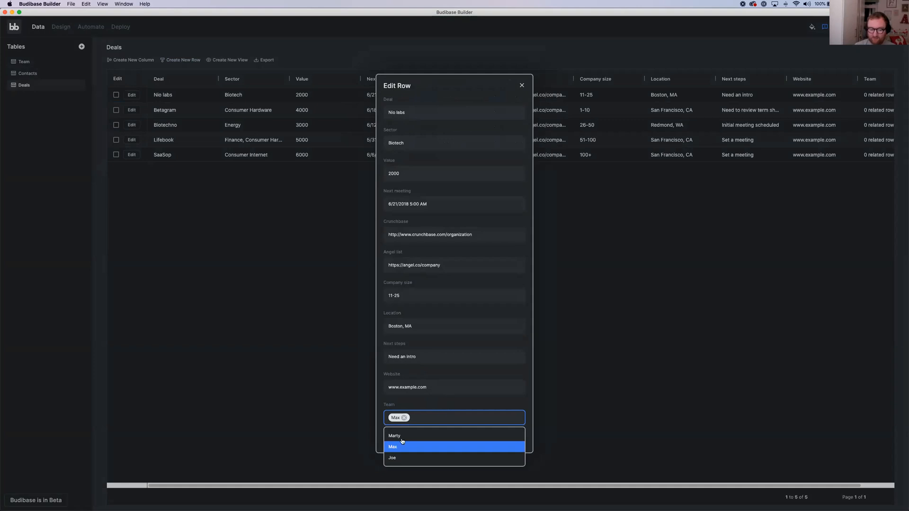
click(412, 435)
click(431, 417)
click(431, 417)
click(505, 439)
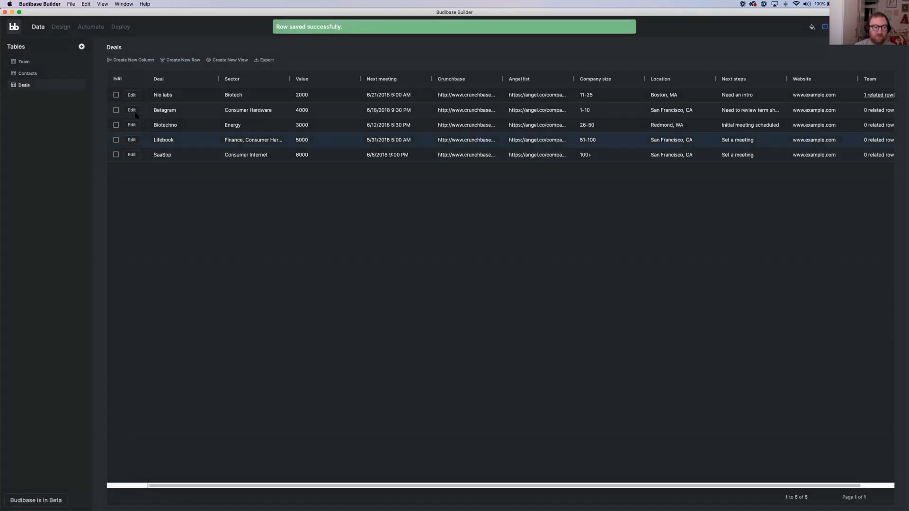
Assign the second-listed team member to the Betagram deal and save the row
click(434, 419)
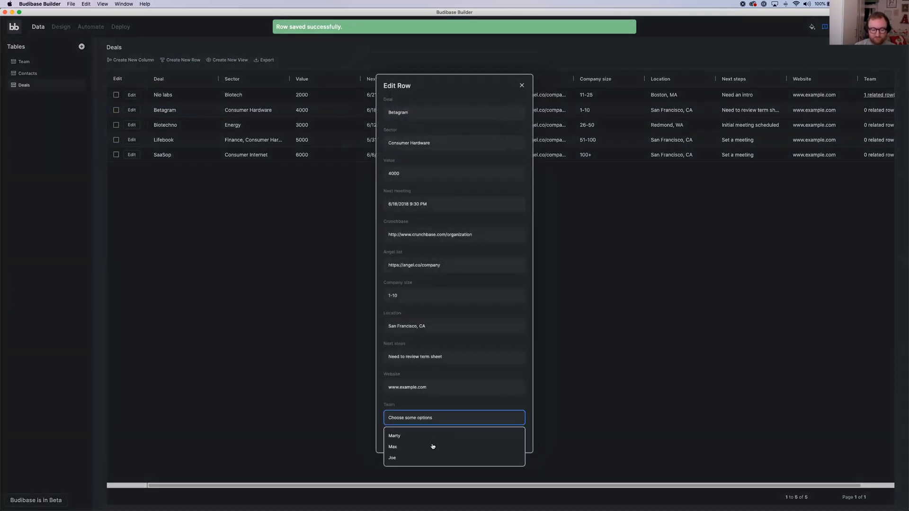
click(433, 447)
click(530, 440)
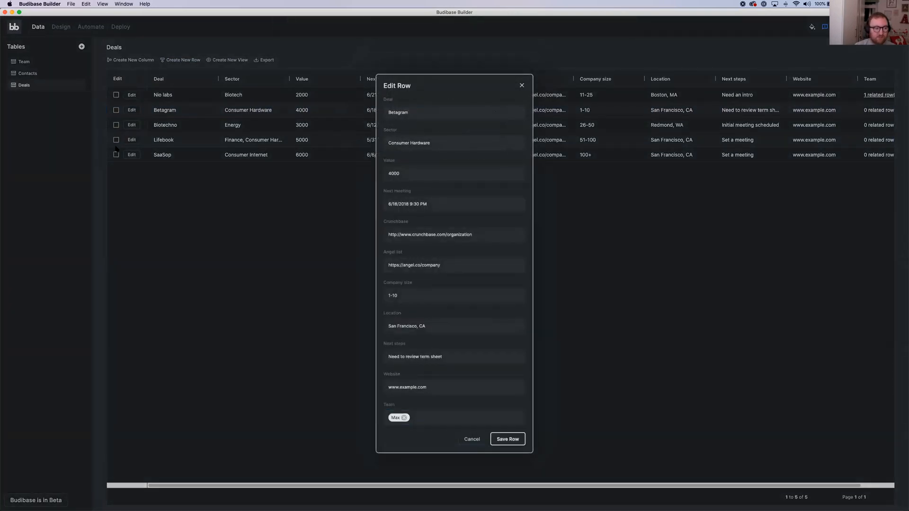
click(506, 439)
Assign the last-listed team member to the Biotechno deal and save the row
click(132, 125)
click(426, 418)
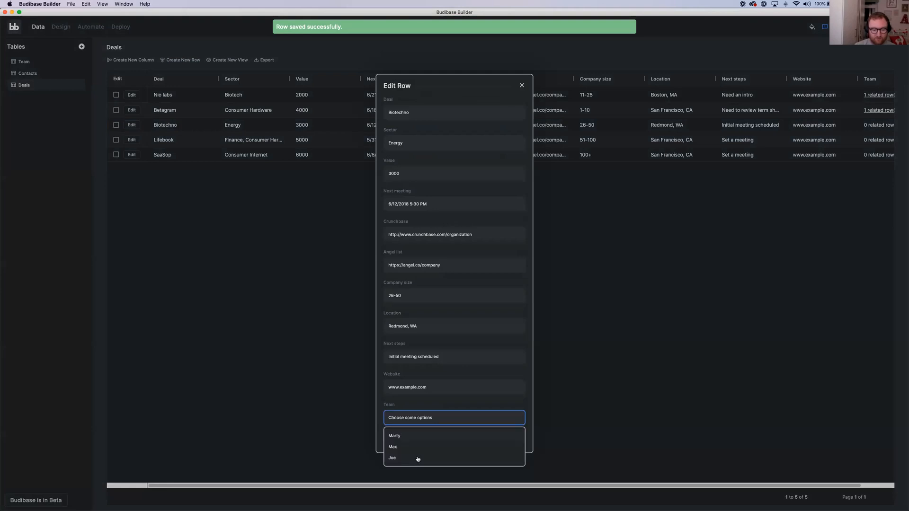
click(426, 457)
click(529, 440)
click(507, 438)
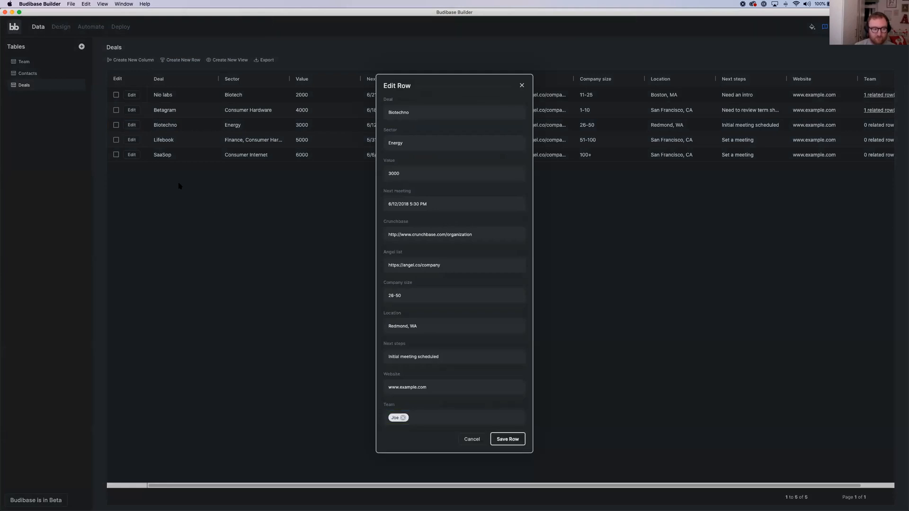
Assign the last-listed team member to the Lifebook deal and save the row
click(132, 141)
click(426, 418)
click(426, 458)
click(529, 440)
click(505, 439)
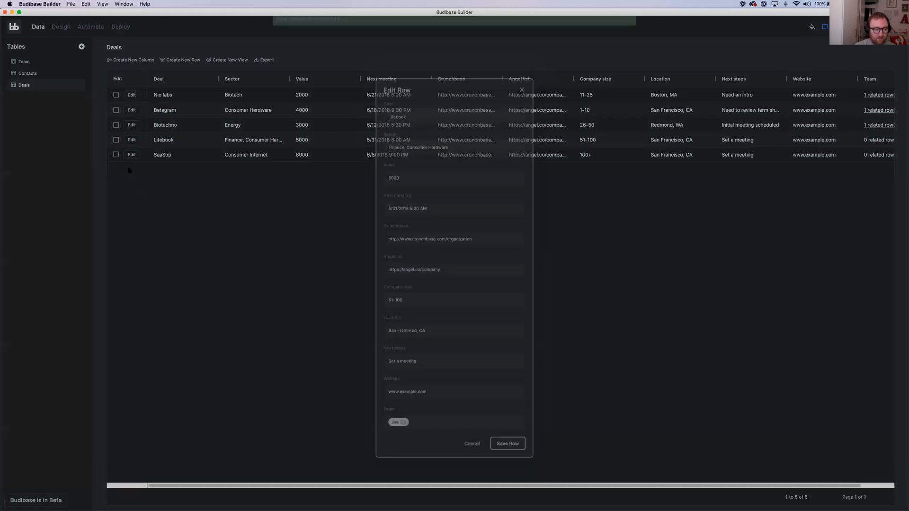
Assign the second-listed team member to the SaaSop deal and save the row
click(132, 156)
click(431, 417)
click(420, 447)
click(529, 441)
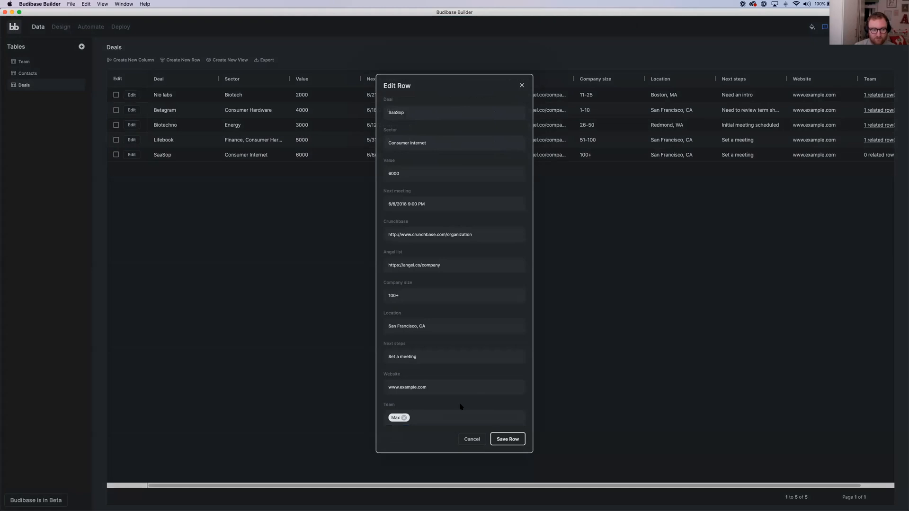
click(505, 439)
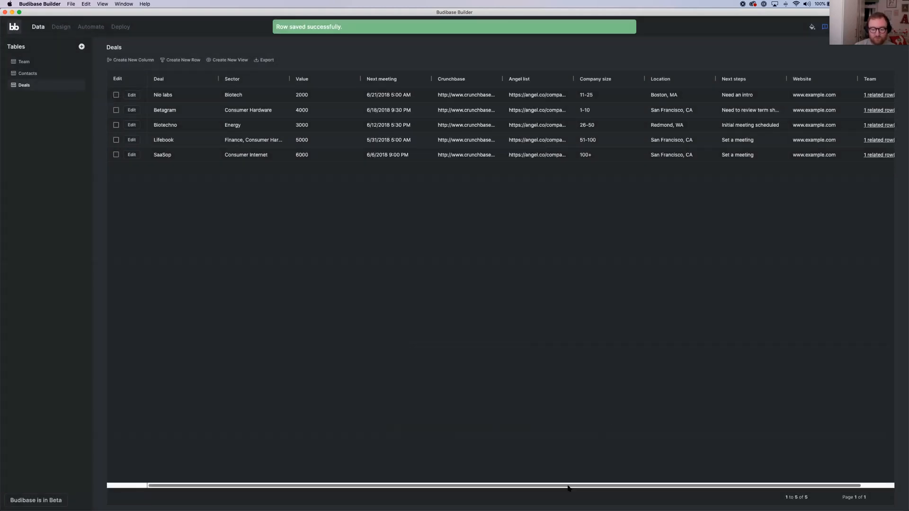
Examine the related deals of the team member in the Team table's last row
scroll(592, 484, right, 3)
scroll(632, 482, left, 3)
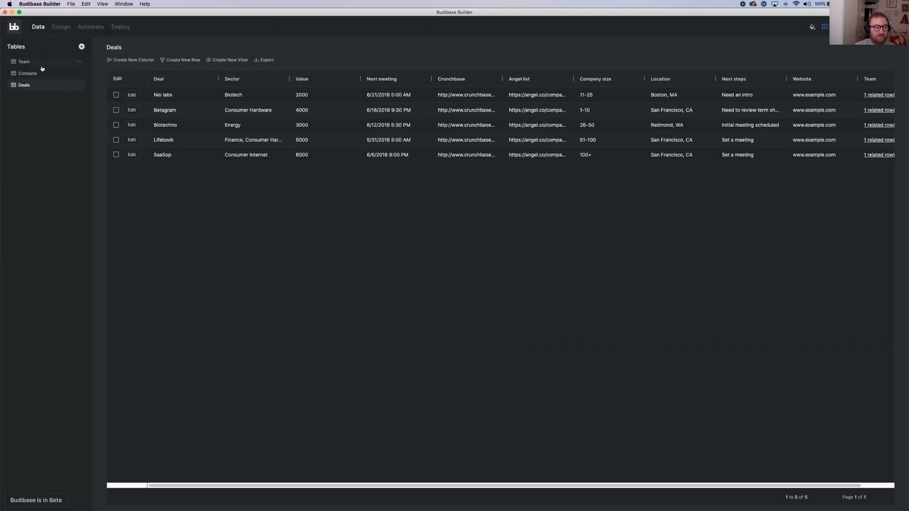
click(28, 63)
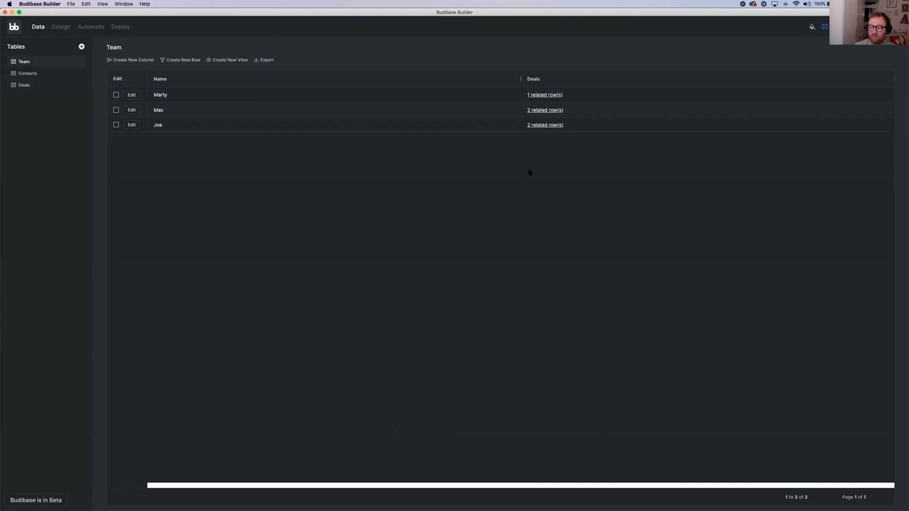
click(546, 126)
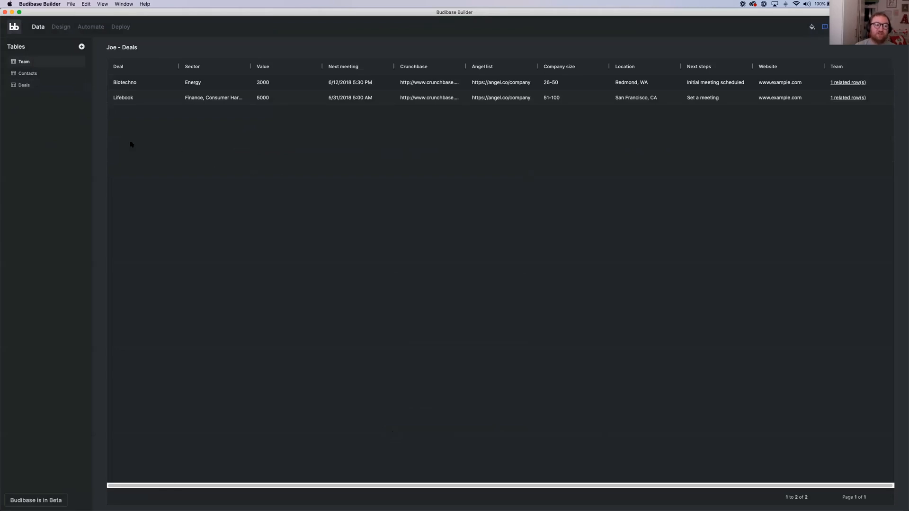
Create a view named San fran on the Deals table
click(25, 85)
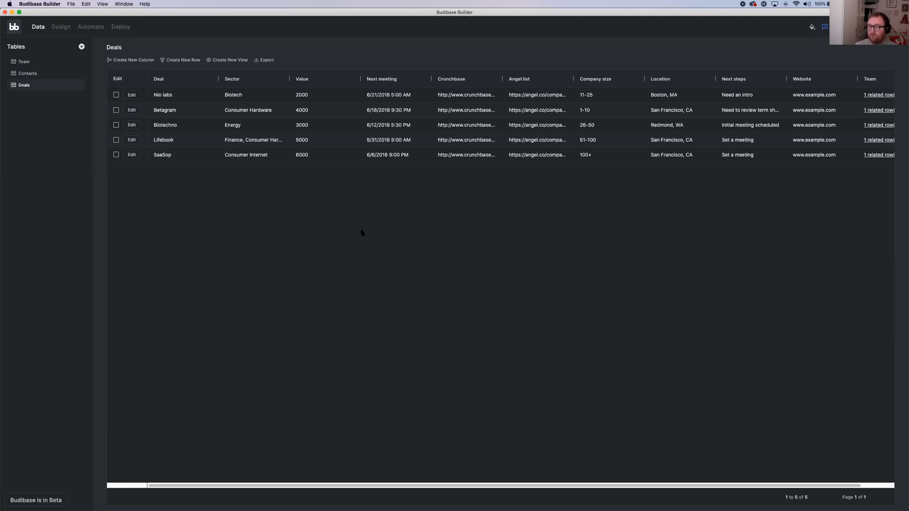
click(223, 60)
click(249, 102)
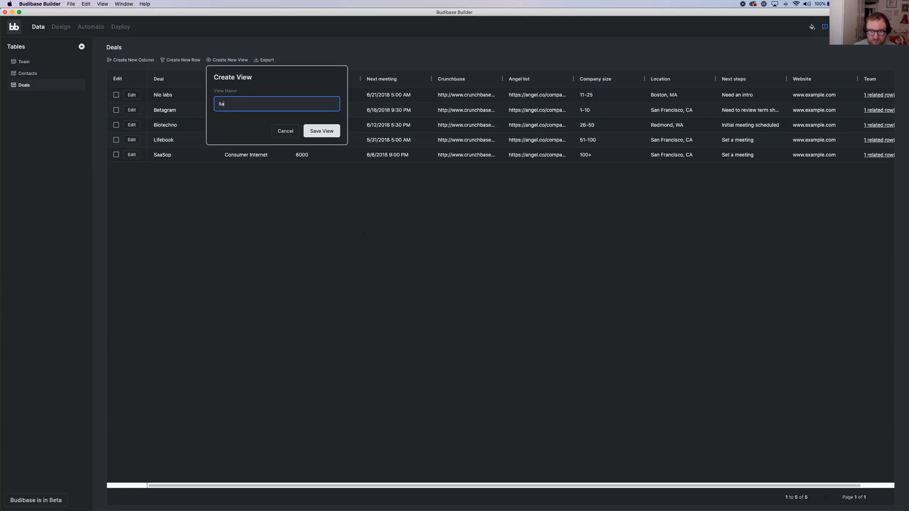
text(San fran)
click(321, 135)
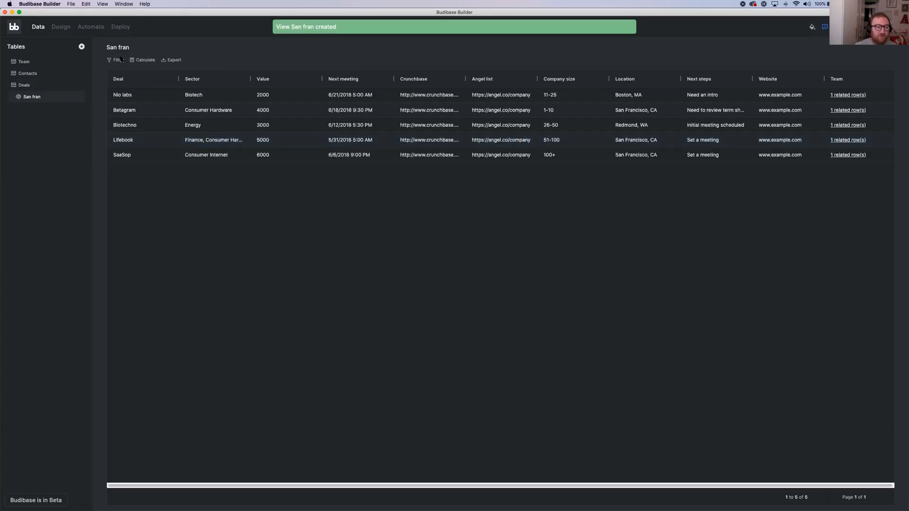
Filter the San fran view to rows where Location equals "San Francisco, CA"
click(656, 111)
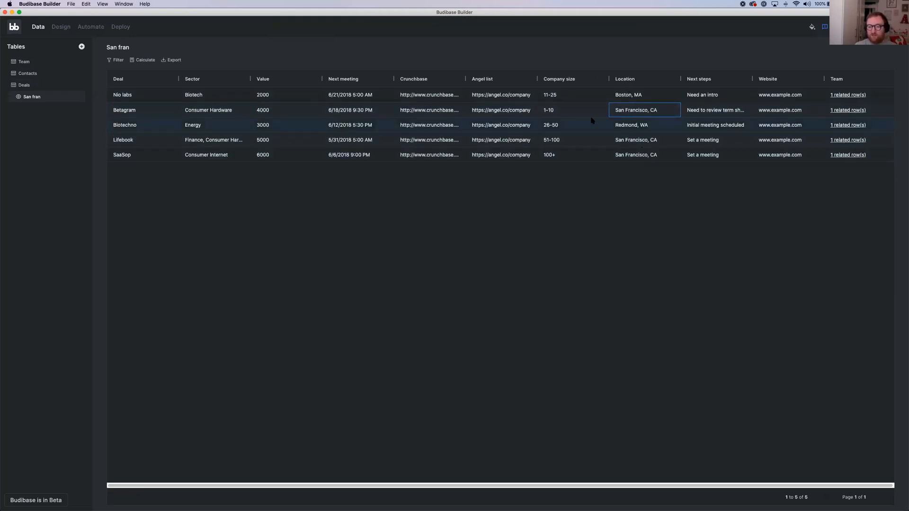
click(116, 61)
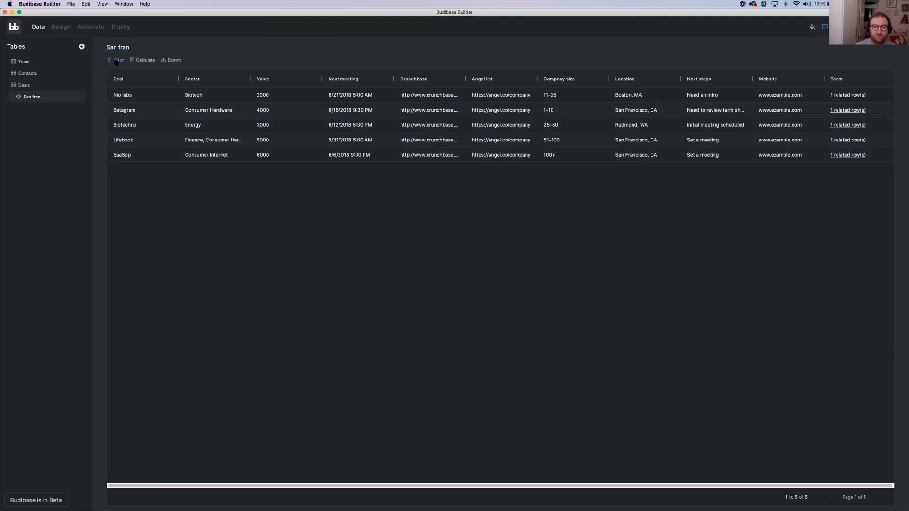
click(121, 102)
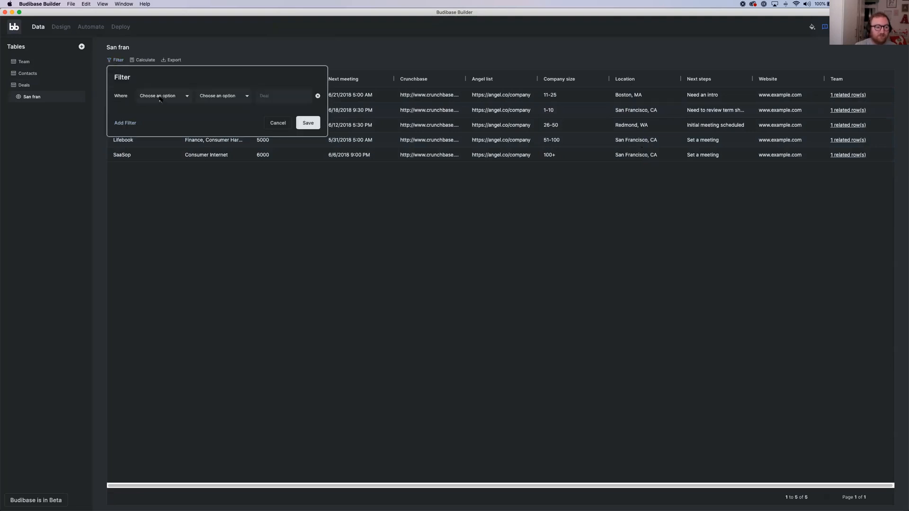
click(138, 98)
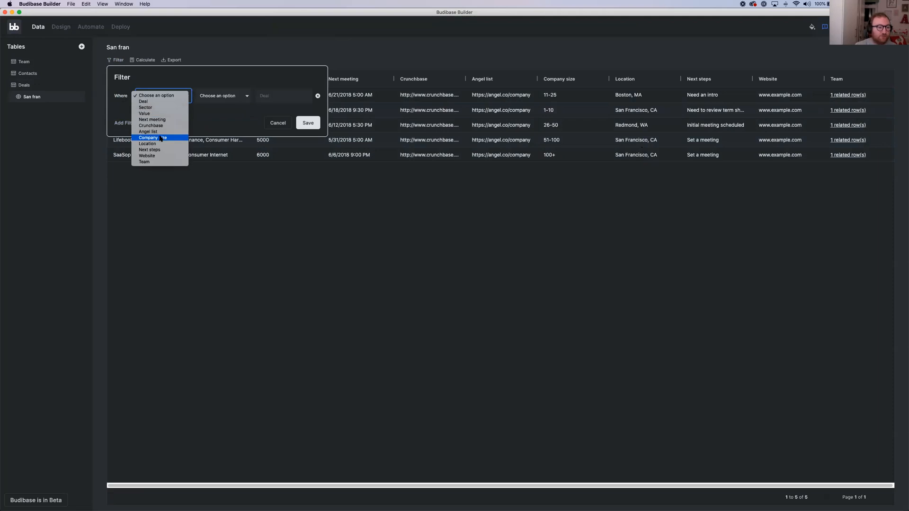
click(180, 143)
click(222, 97)
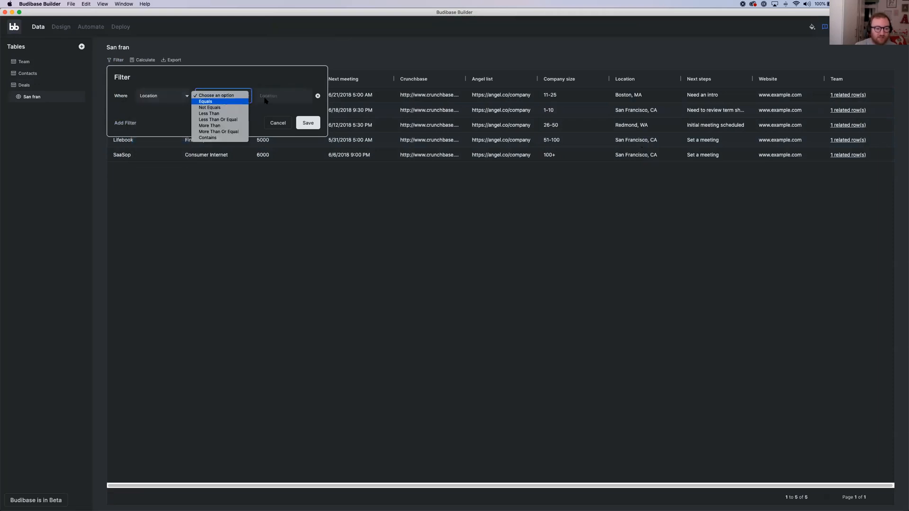
click(222, 101)
click(265, 96)
text(SA)
key(BackSpace)
key(BackSpace)
text(San Fr)
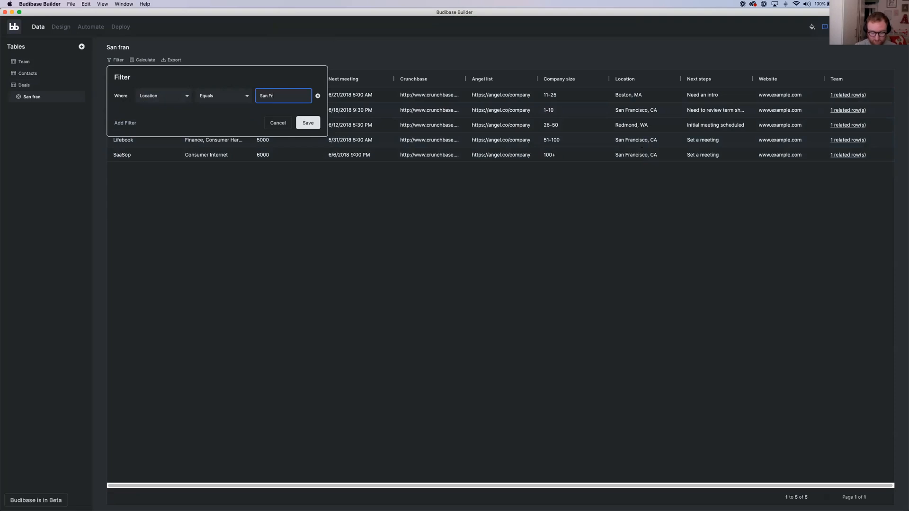
text(ancisco, CA)
click(303, 123)
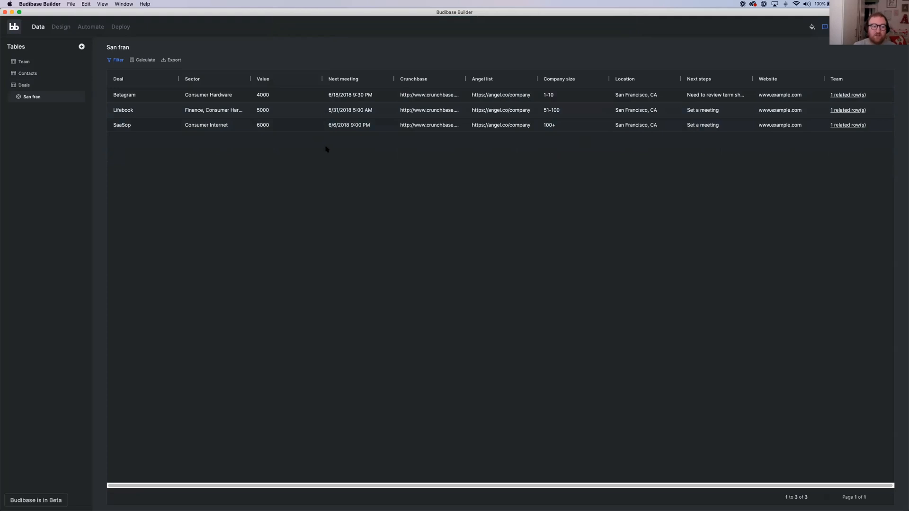
Add a Statistics calculation of the Value column to the San fran view
click(152, 63)
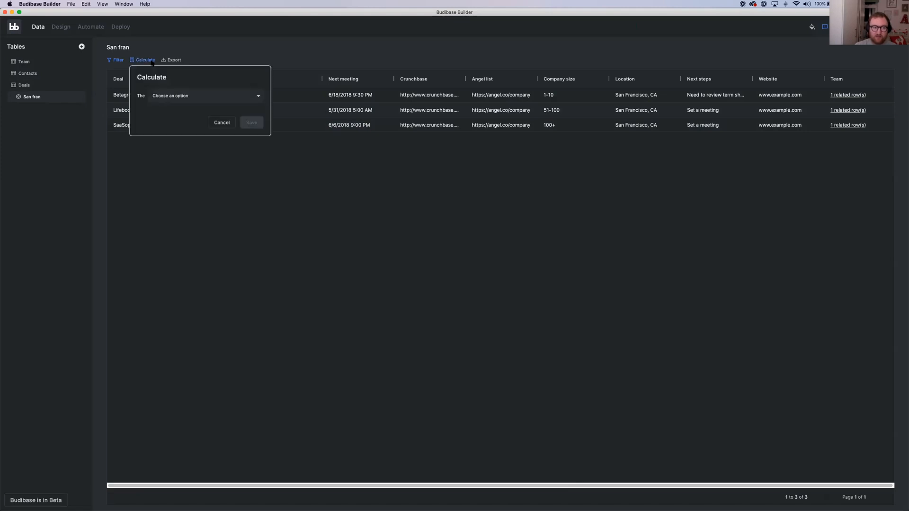
click(183, 96)
click(183, 102)
click(202, 114)
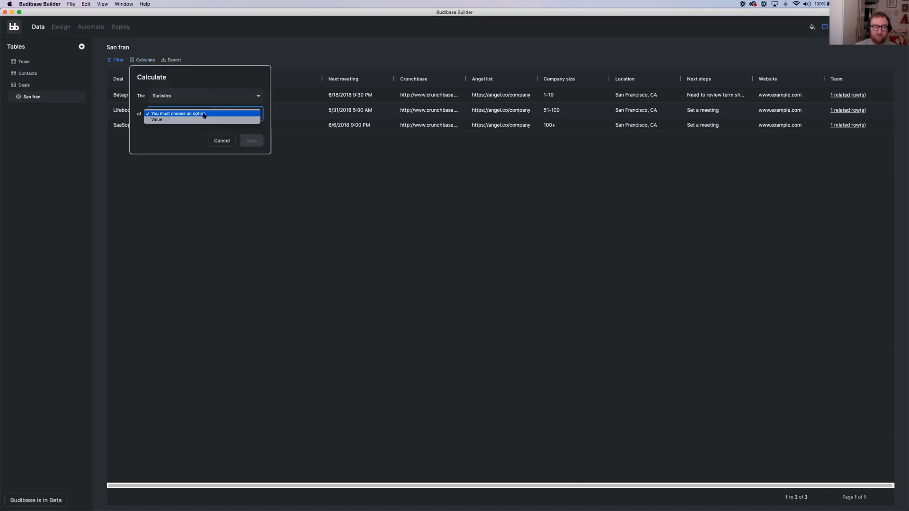
click(203, 115)
click(257, 142)
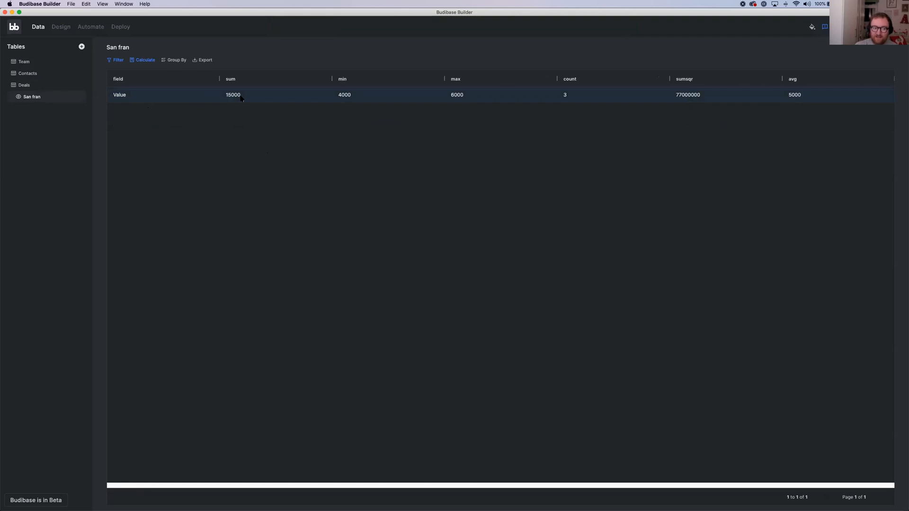
Group the San fran view's Value statistics by Deal
click(176, 60)
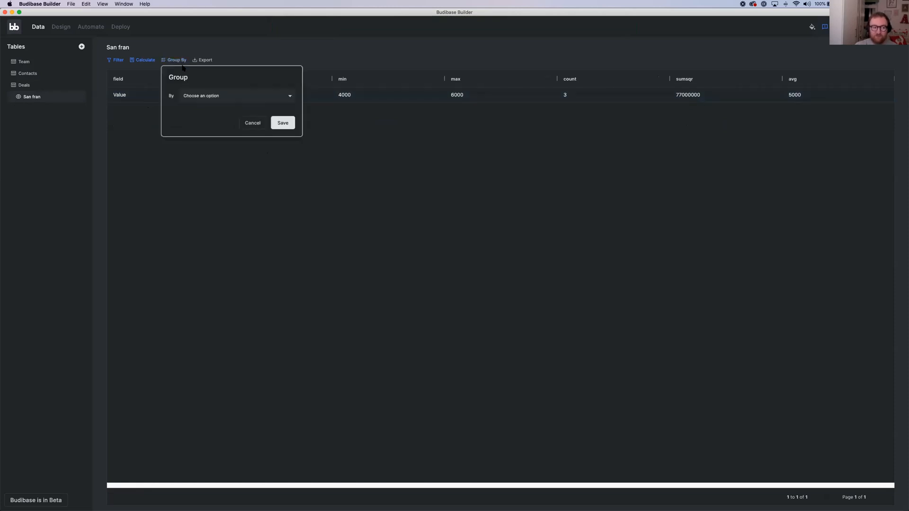
click(205, 97)
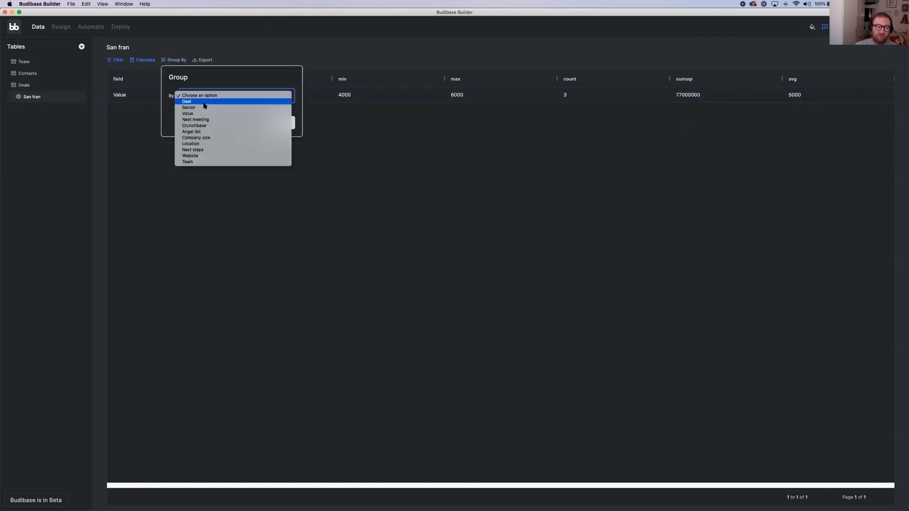
click(204, 101)
click(285, 123)
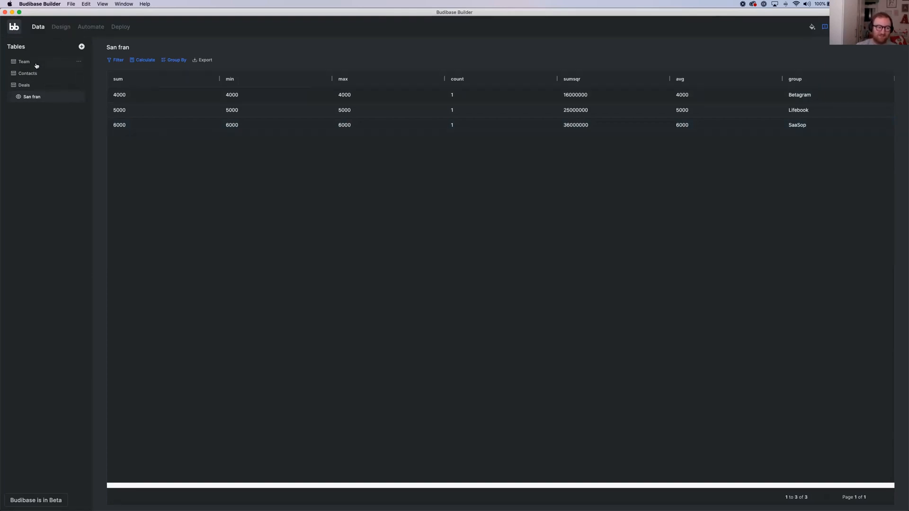
Remove the grouping from the San fran view
click(173, 60)
click(221, 95)
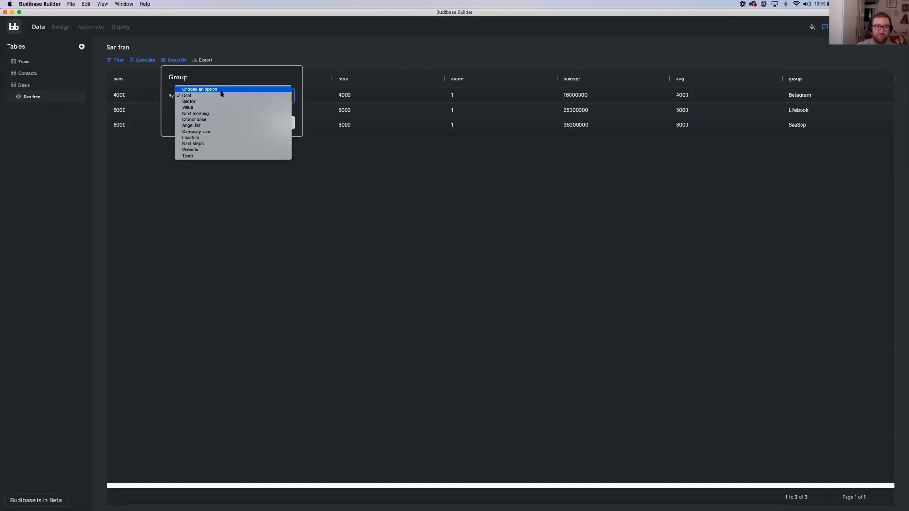
click(221, 93)
click(281, 124)
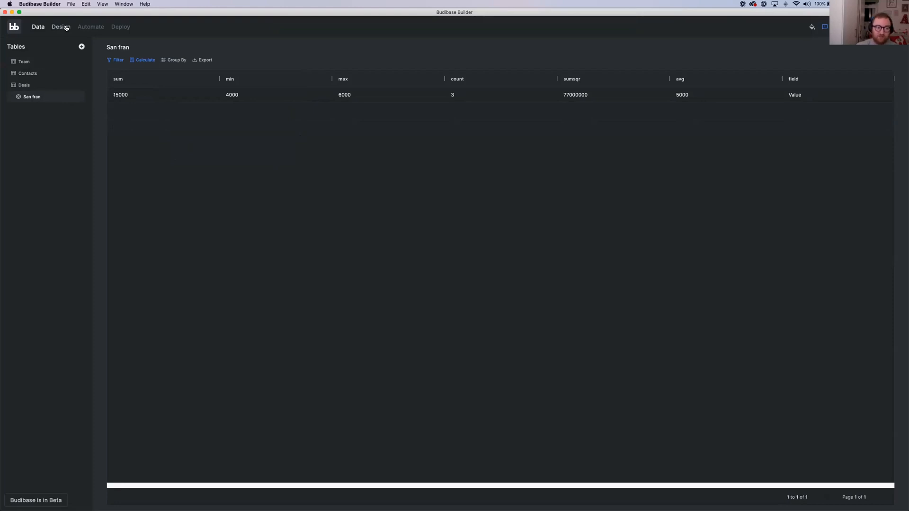
Examine the app's generated screens in the design area: Master Screen, Contacts - Detail, and the Deals New, List and Detail screens
click(61, 27)
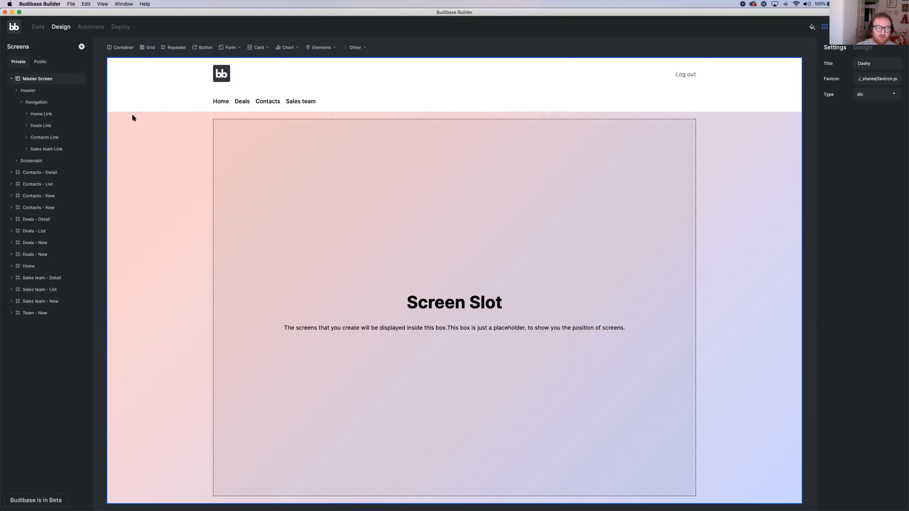
click(55, 174)
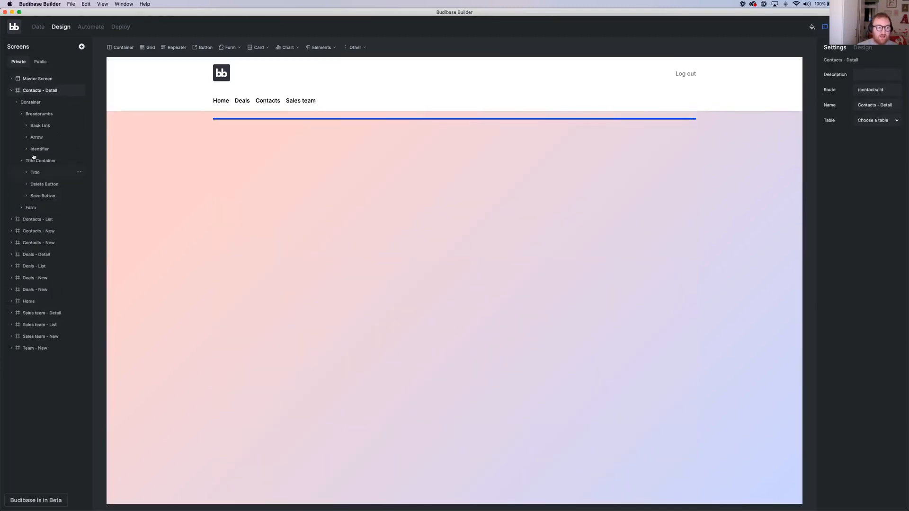
click(43, 81)
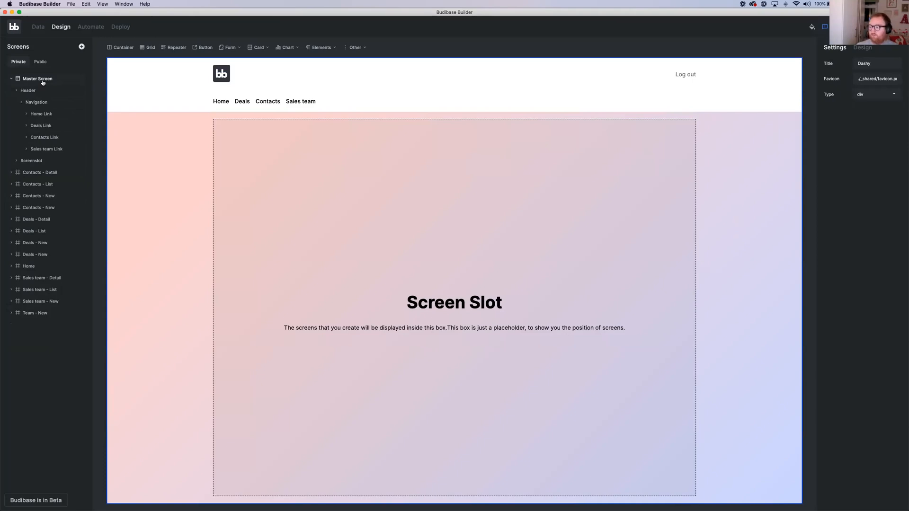
click(47, 258)
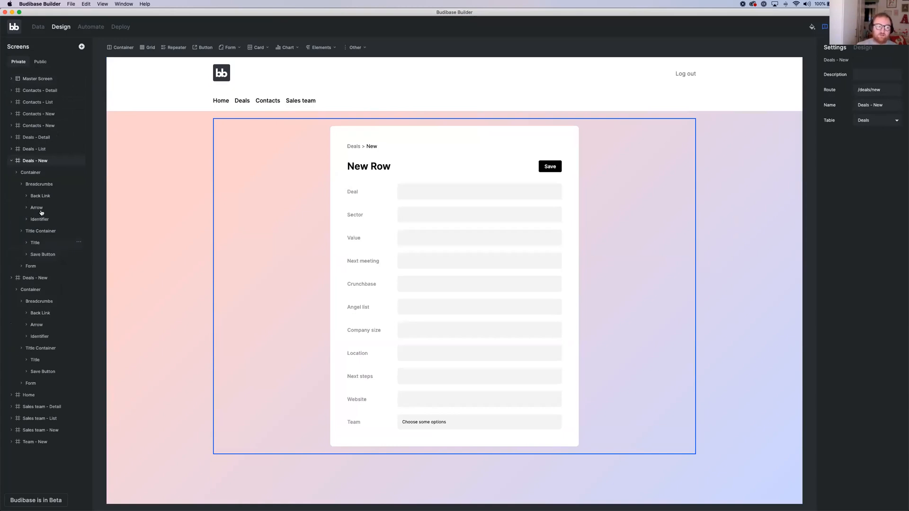
click(47, 149)
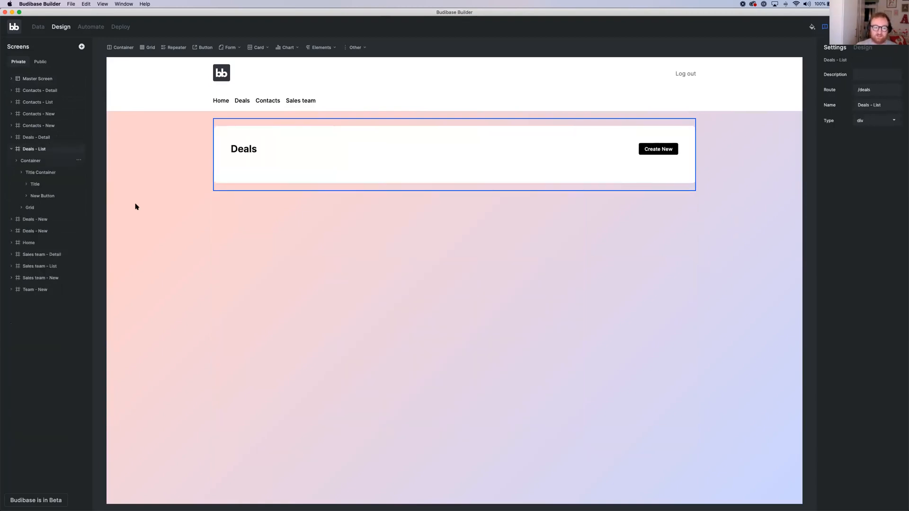
key(super+r)
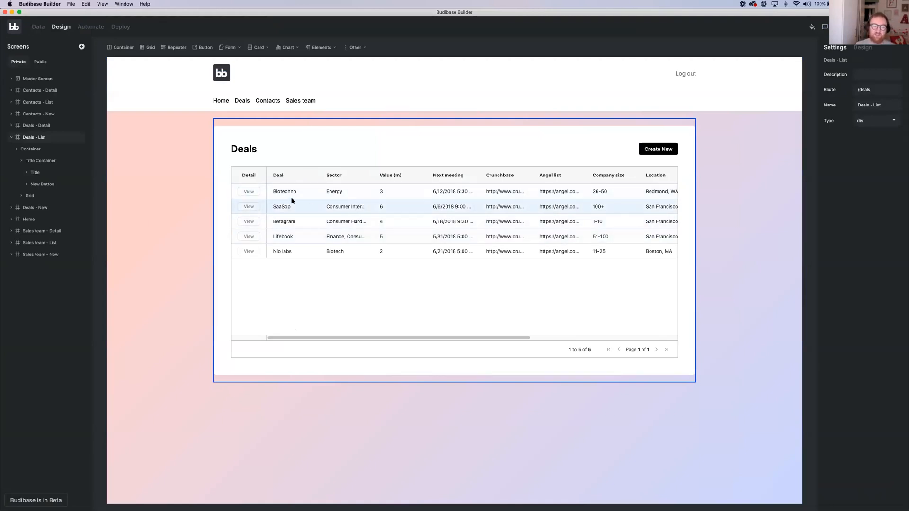
click(41, 209)
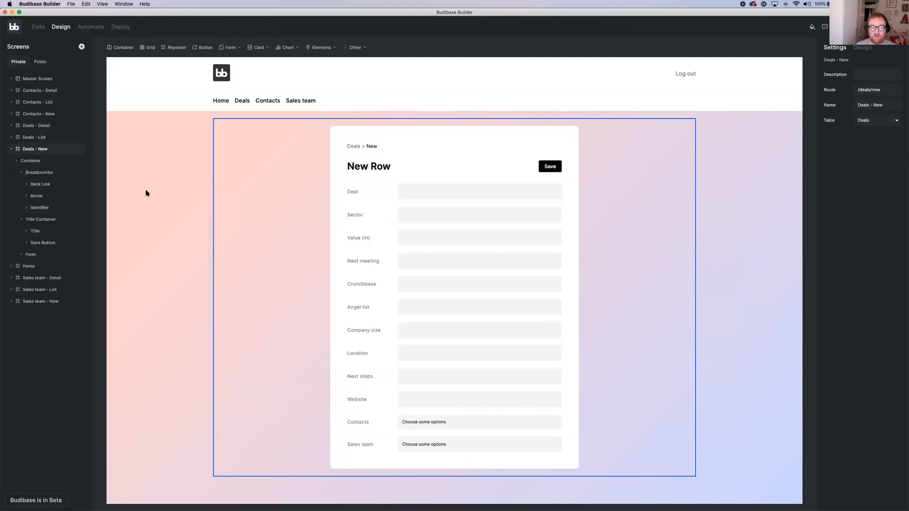
click(52, 127)
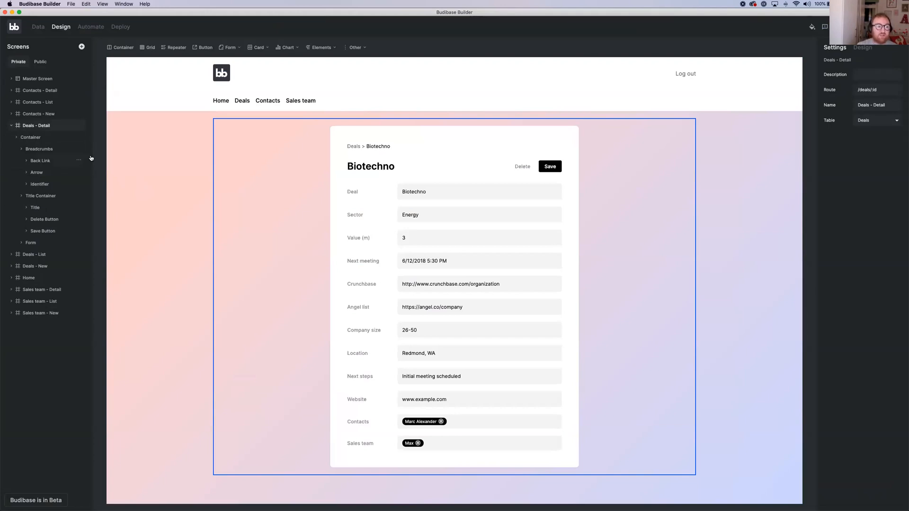
Delete the Video Container with its embedded video from the Home screen
click(41, 277)
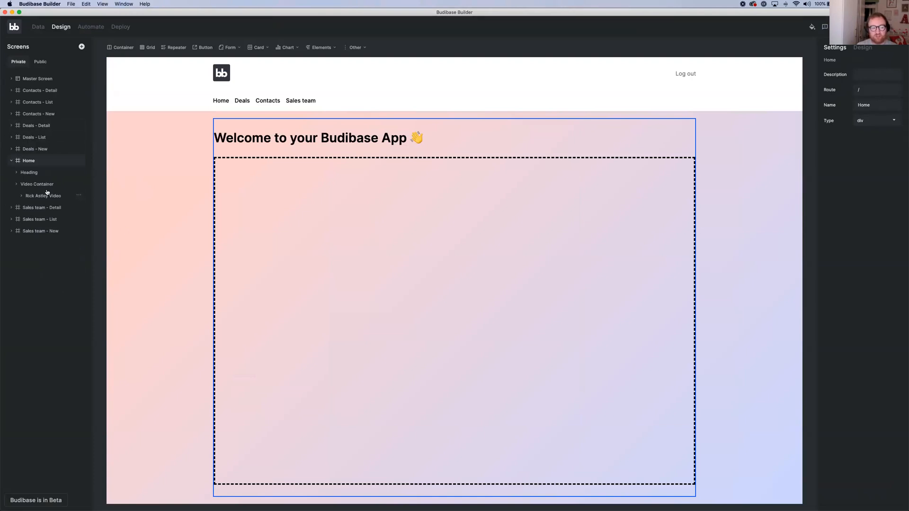
click(38, 184)
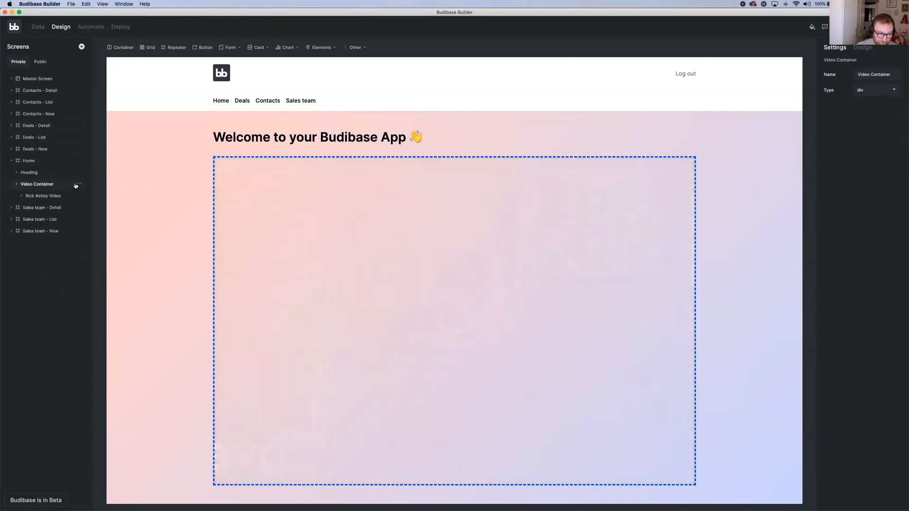
click(79, 184)
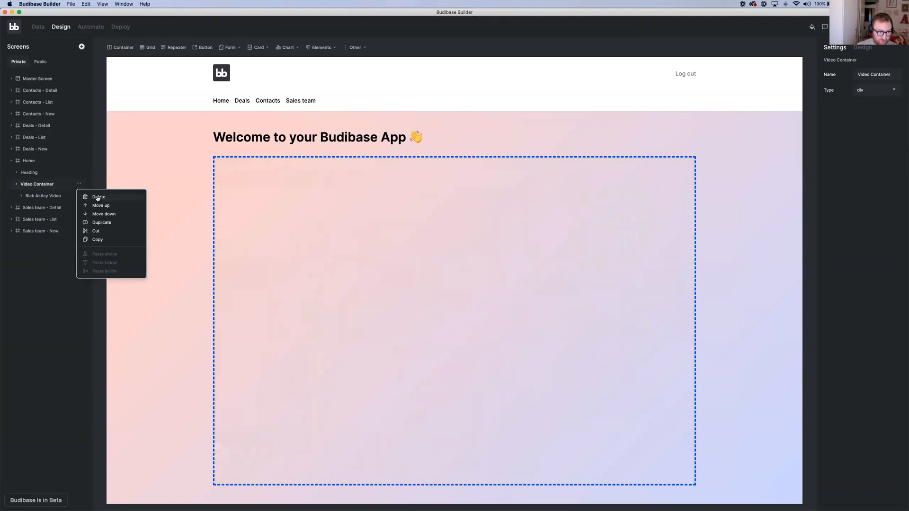
click(98, 197)
click(479, 278)
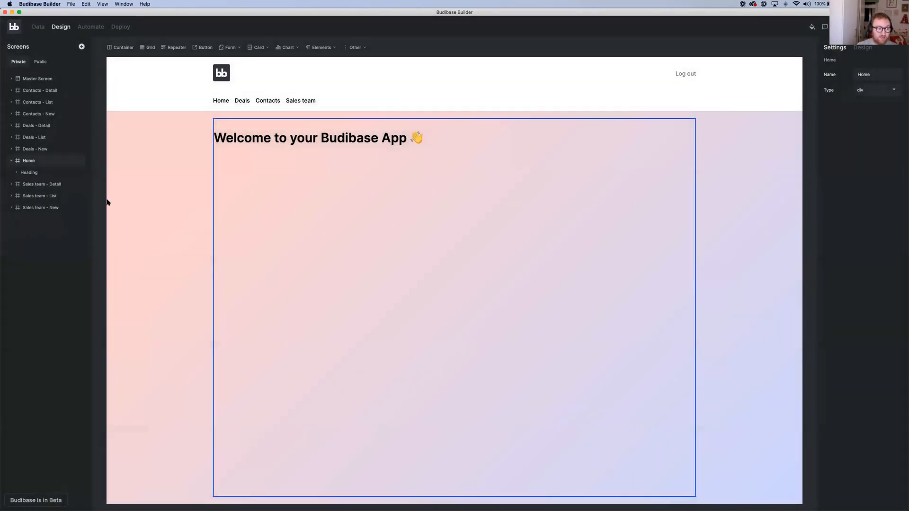
Add an area chart of the Deals table to the Home screen, with Deal as label column and Value (m) as data column
click(290, 49)
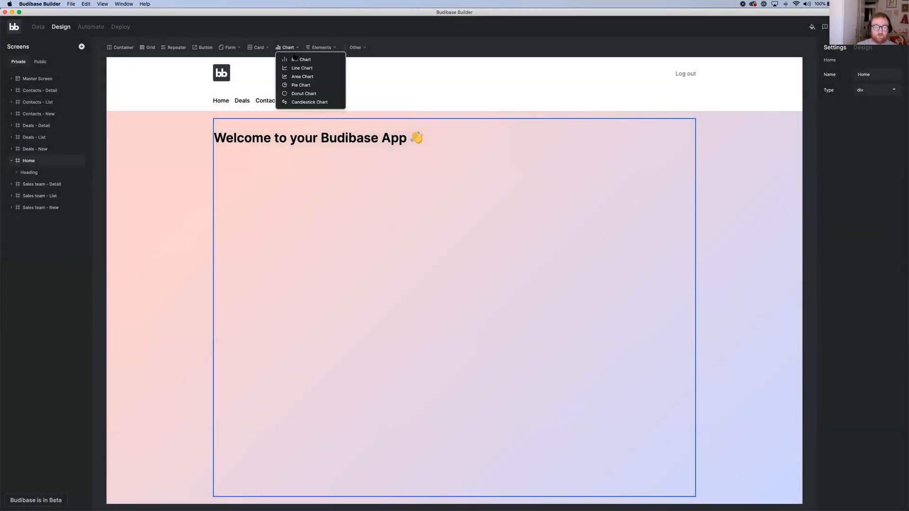
click(299, 78)
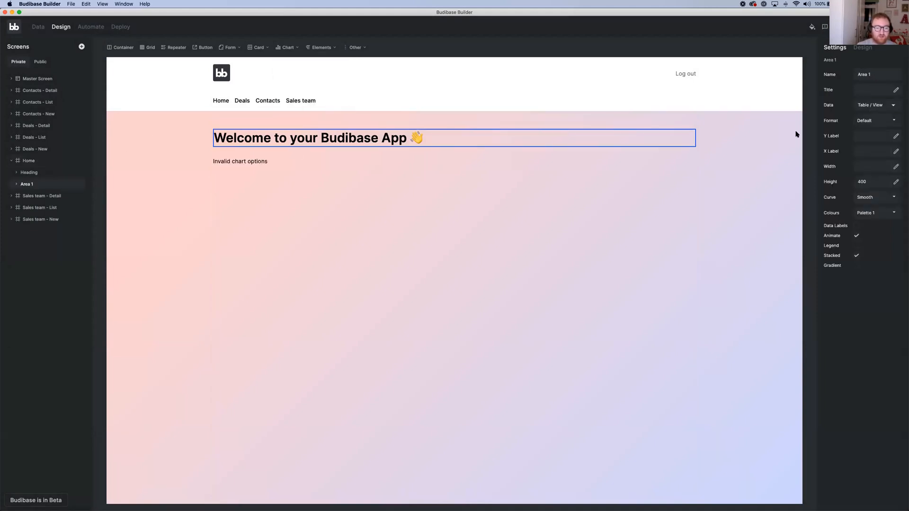
click(873, 106)
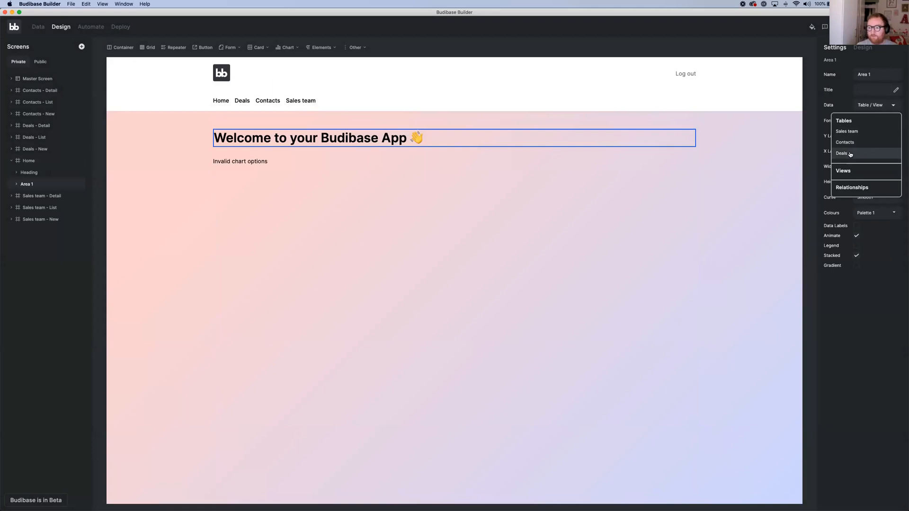
click(851, 154)
click(869, 122)
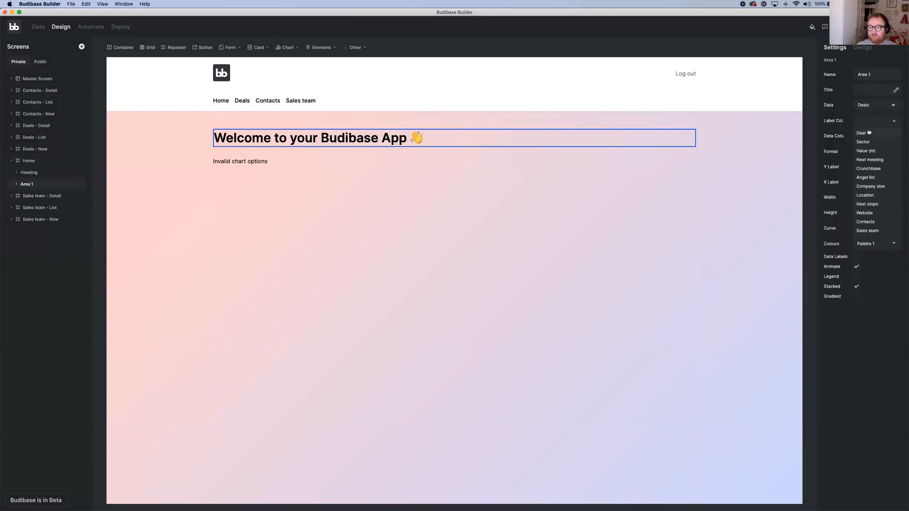
click(869, 133)
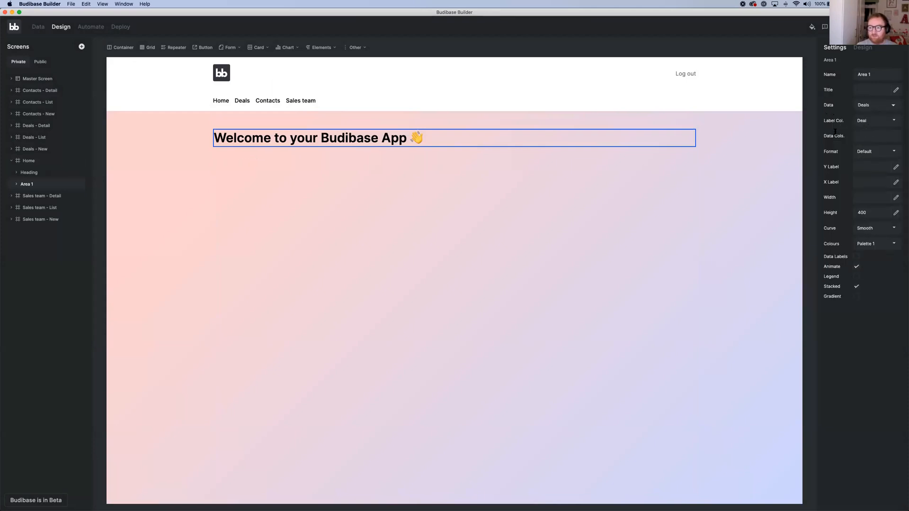
click(862, 137)
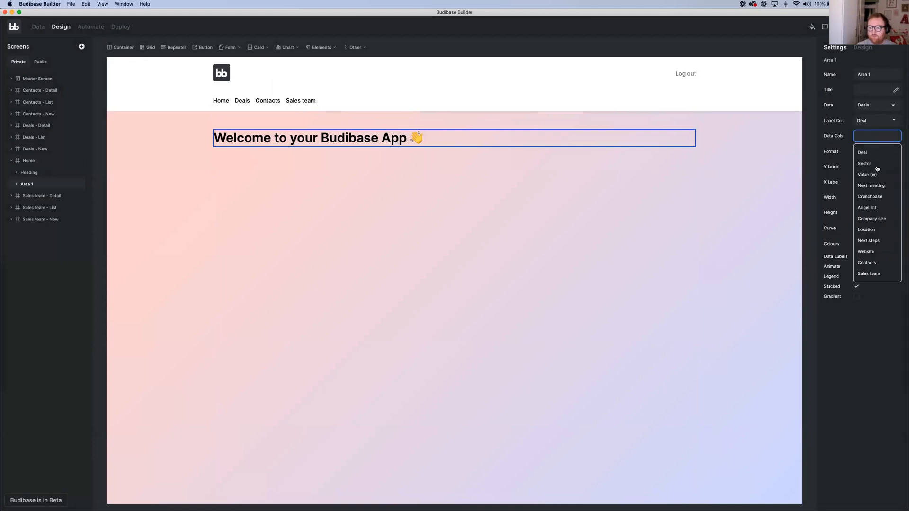
click(867, 175)
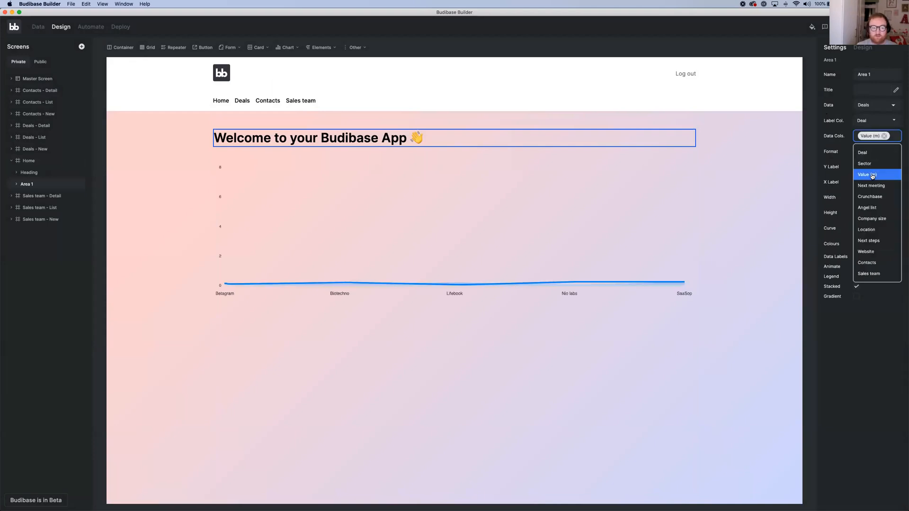
click(769, 189)
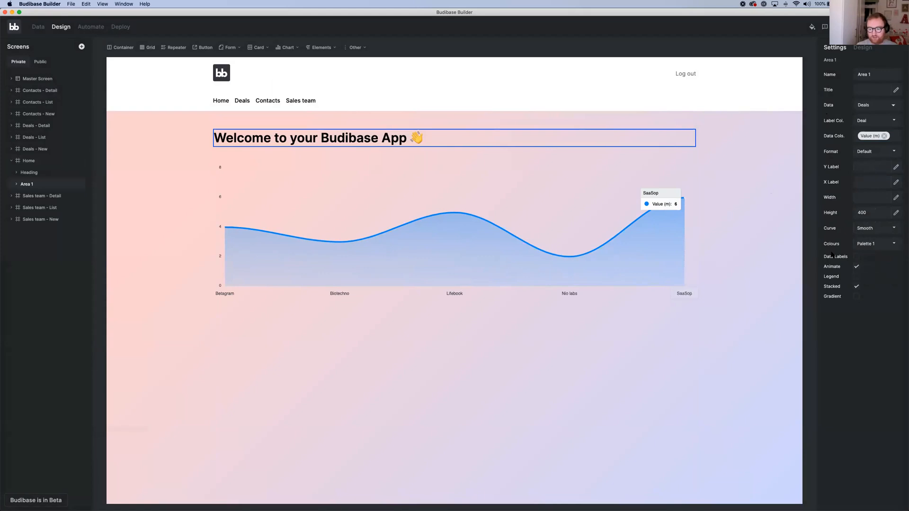
Try the Legend, Data Labels and Gradient options on the Home screen's area chart, switching each back off
click(855, 278)
click(855, 278)
click(856, 258)
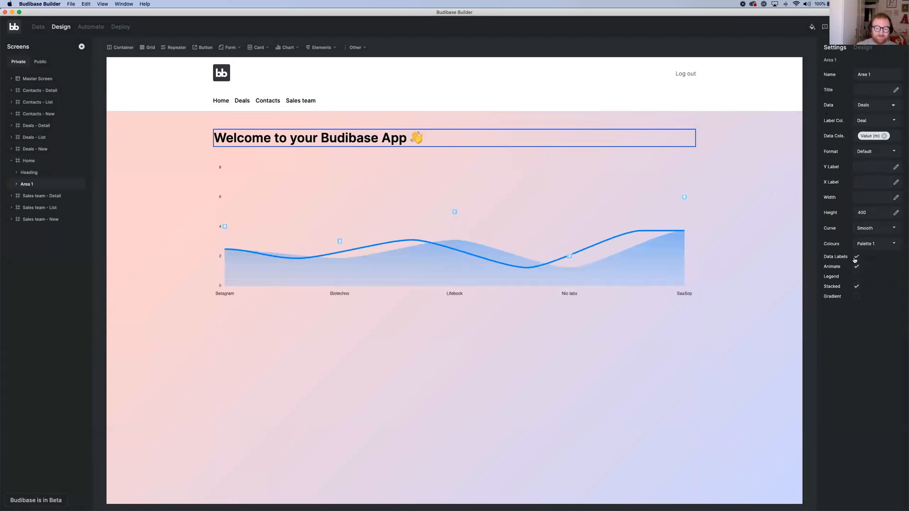
click(856, 258)
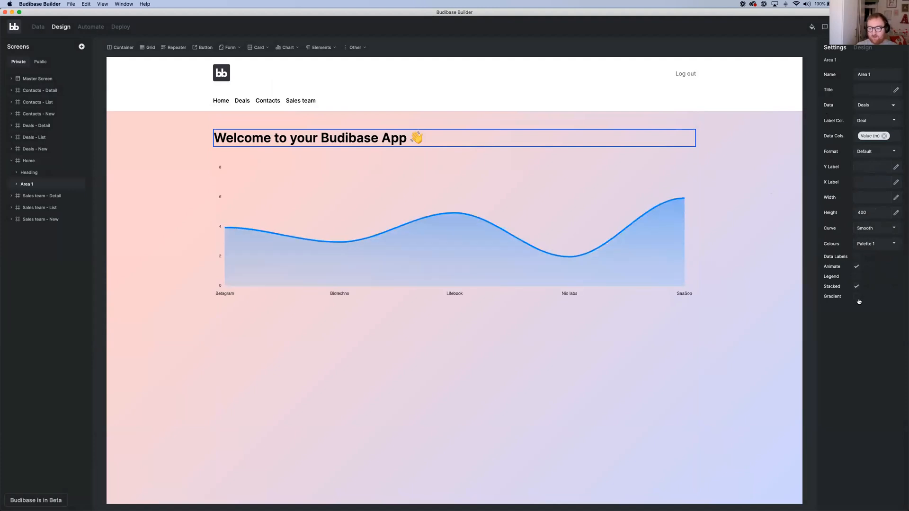
click(858, 297)
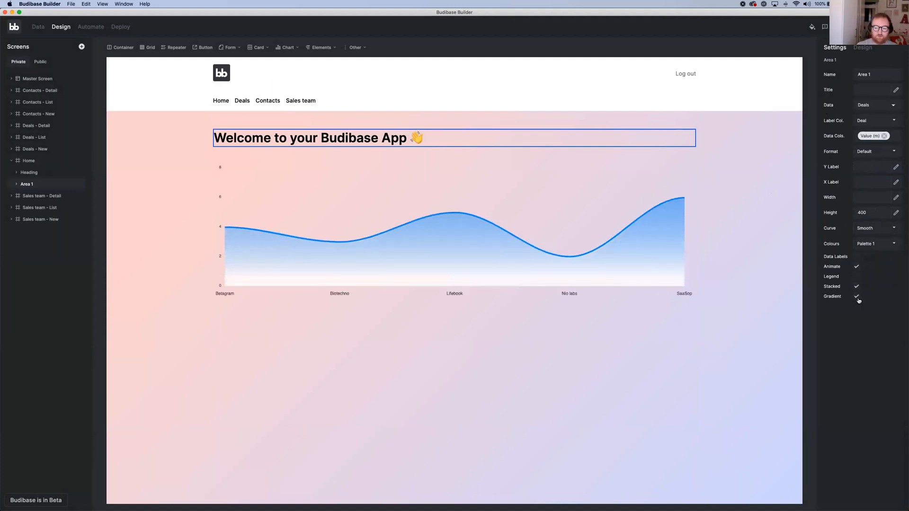
click(857, 297)
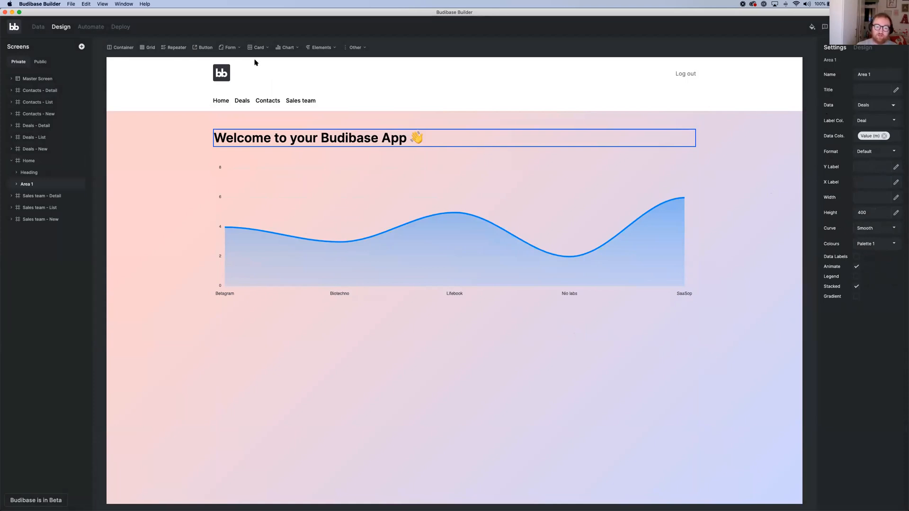
click(29, 174)
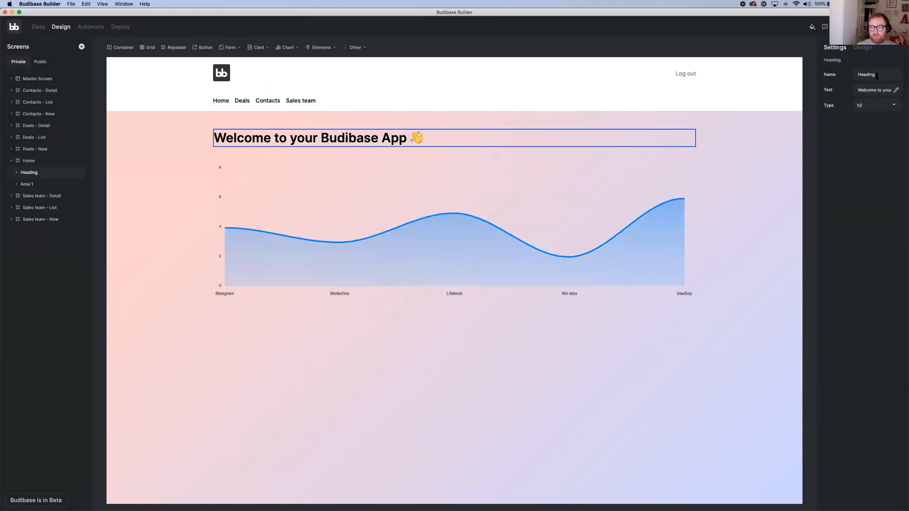
triple_click(878, 90)
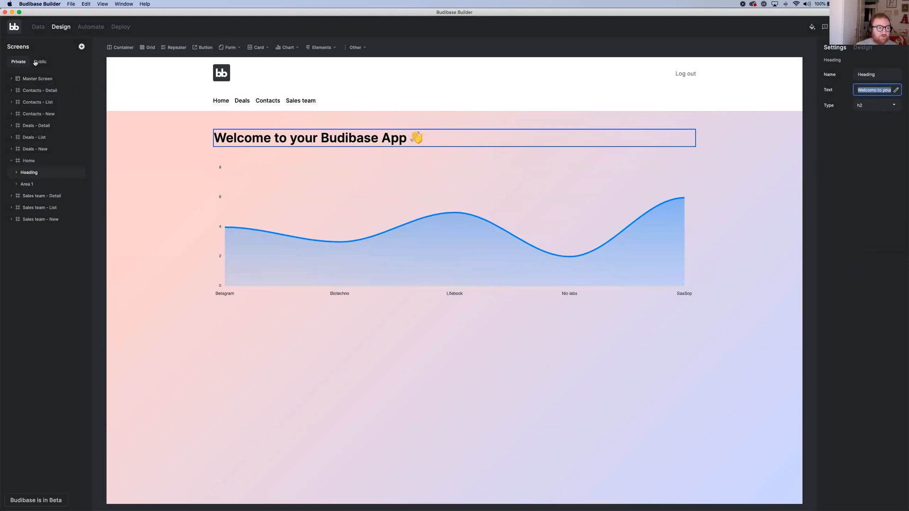
Set the Master Screen's background gradient to Black Noir
click(40, 78)
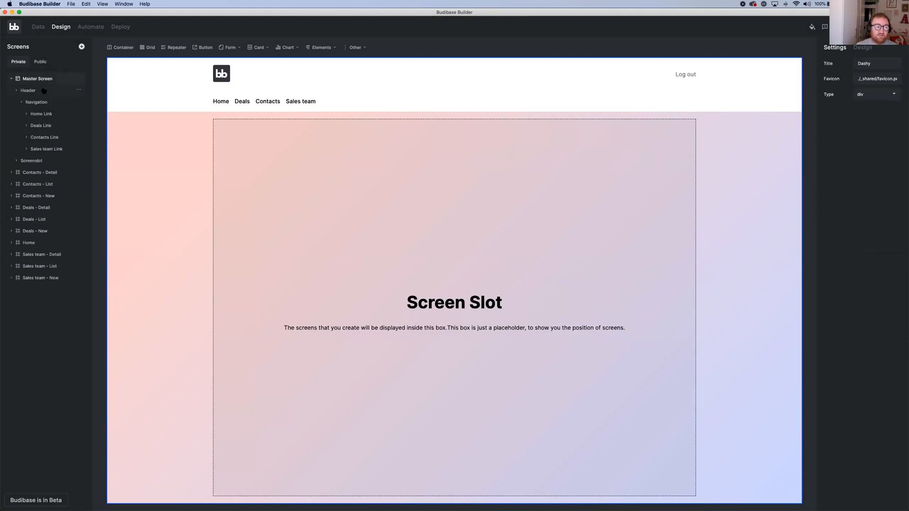
click(43, 90)
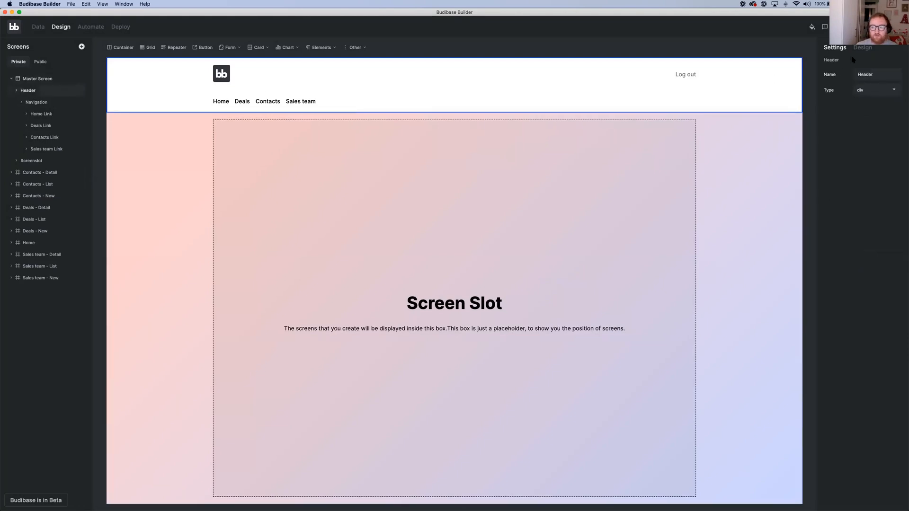
click(852, 158)
click(40, 80)
click(877, 175)
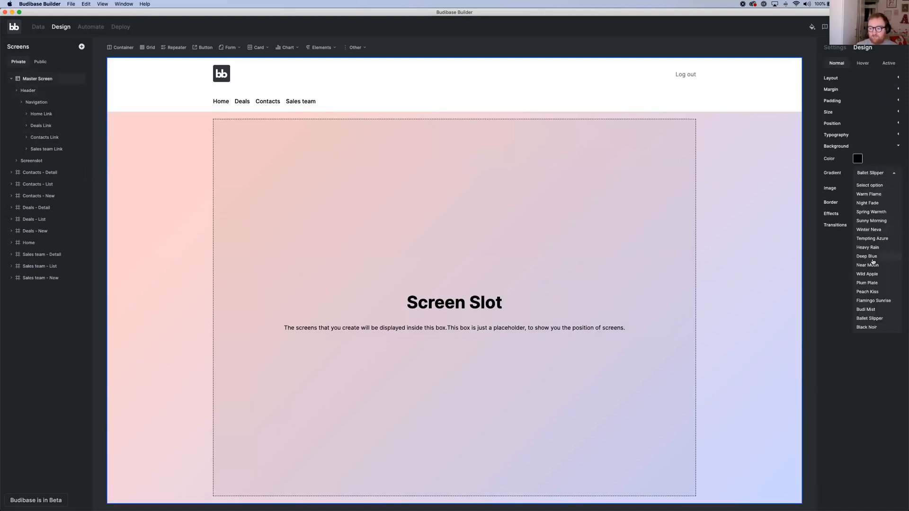
click(879, 327)
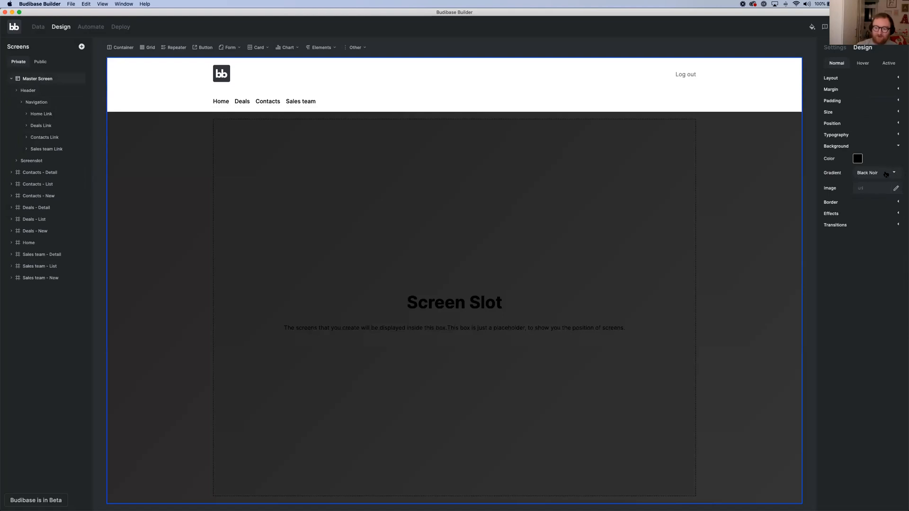
Change the Home screen heading's text to CRMify
click(37, 242)
click(35, 172)
click(834, 47)
click(871, 89)
text(CRMify)
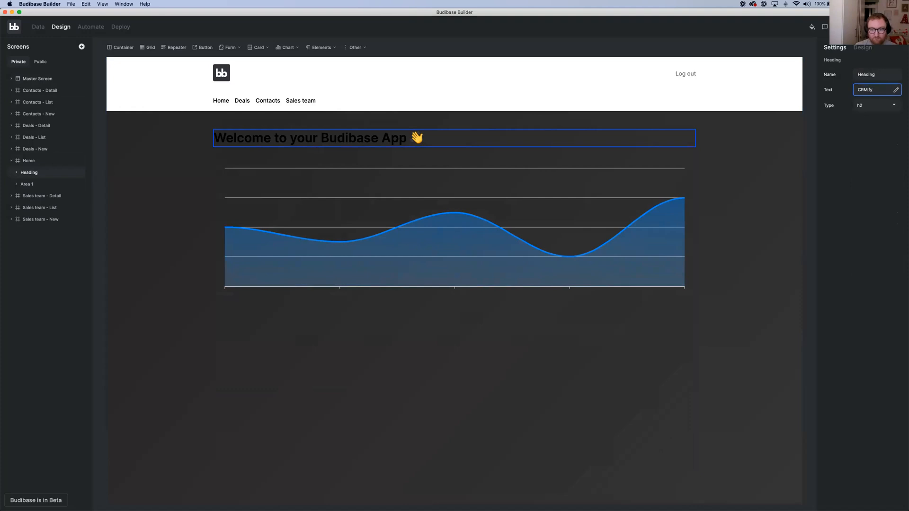
click(790, 171)
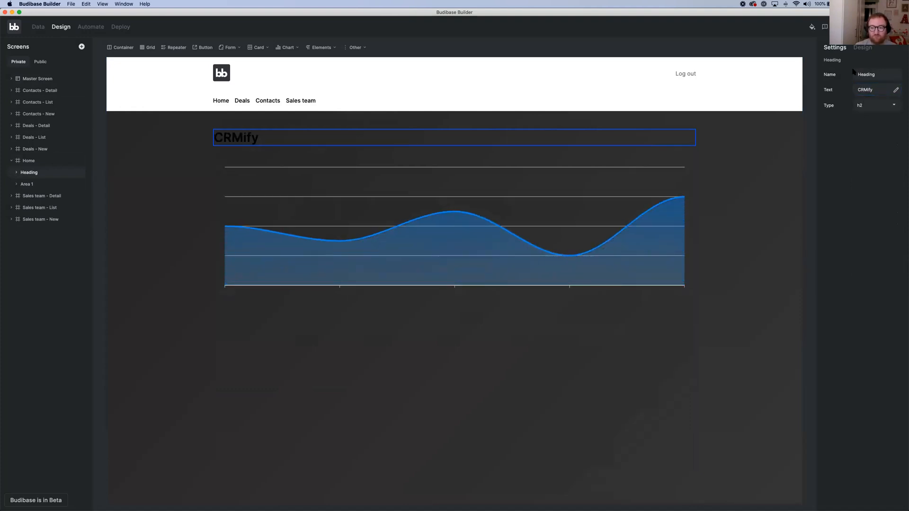
Set the CRMify heading's text colour to the near-white swatch #fafafa
click(863, 47)
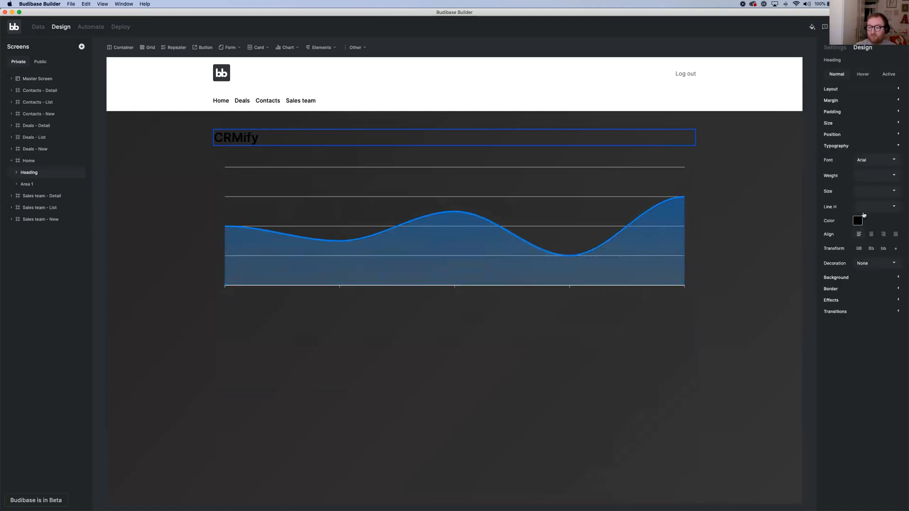
click(858, 220)
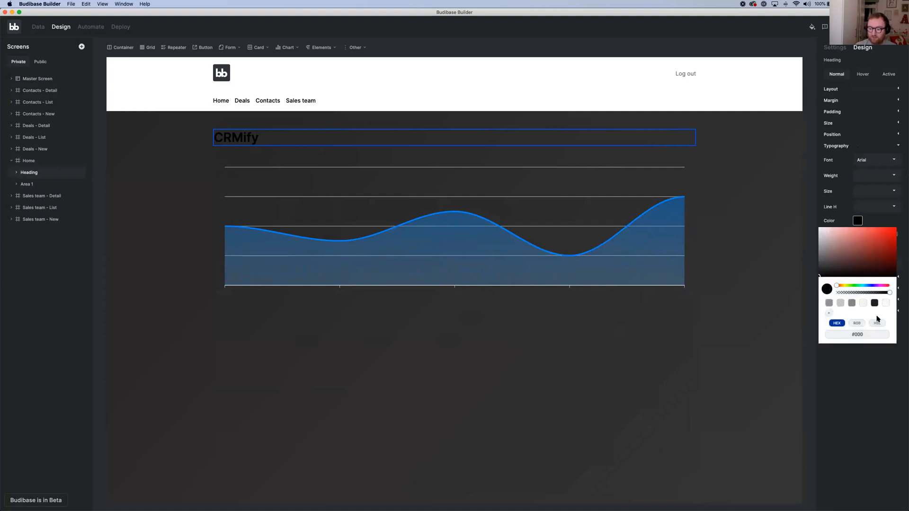
click(886, 304)
click(226, 303)
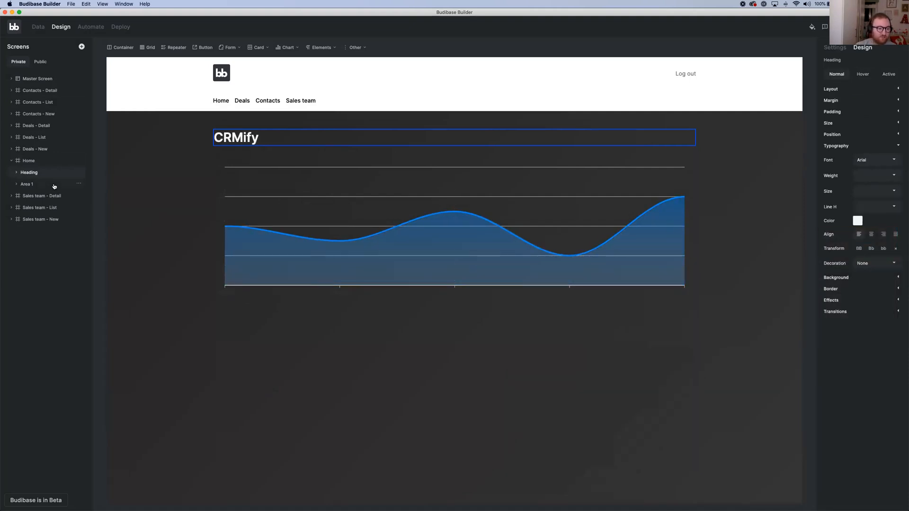
Enter #f5f5f5 as the Master Screen's background image value to give the app a light background
click(44, 79)
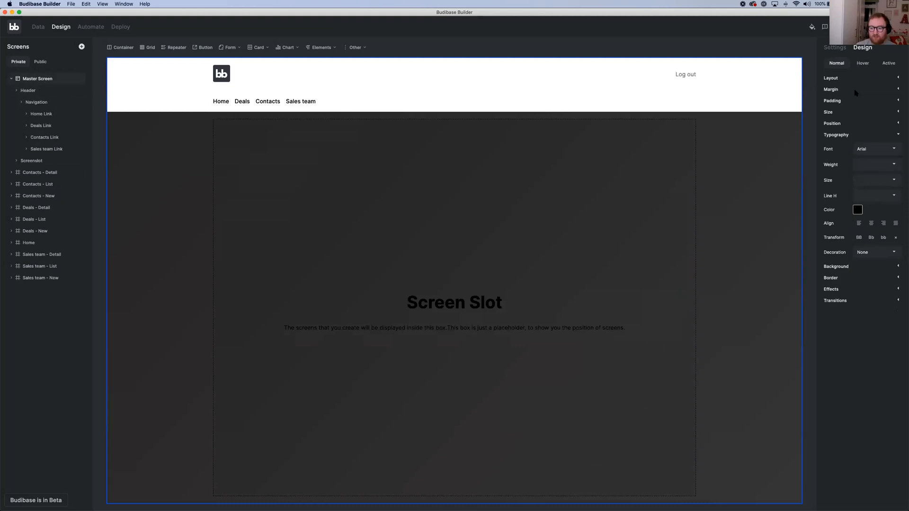
click(858, 268)
click(866, 189)
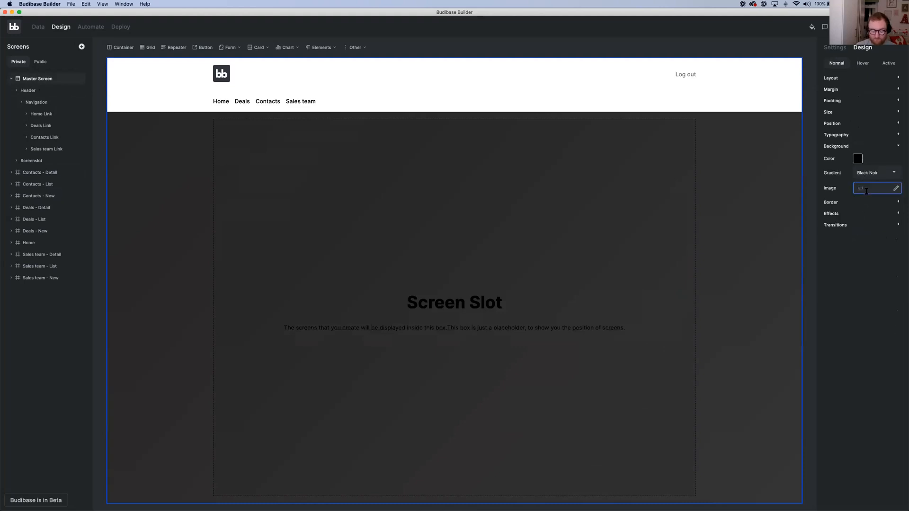
text(#f5f5f5)
key(Return)
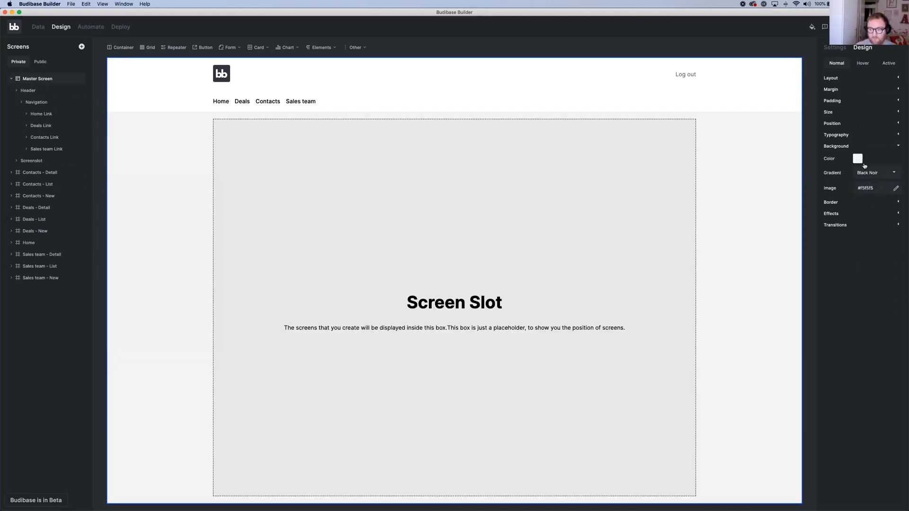
Set the text colour of the Home screen's CRMify heading to dark grey #222
click(34, 243)
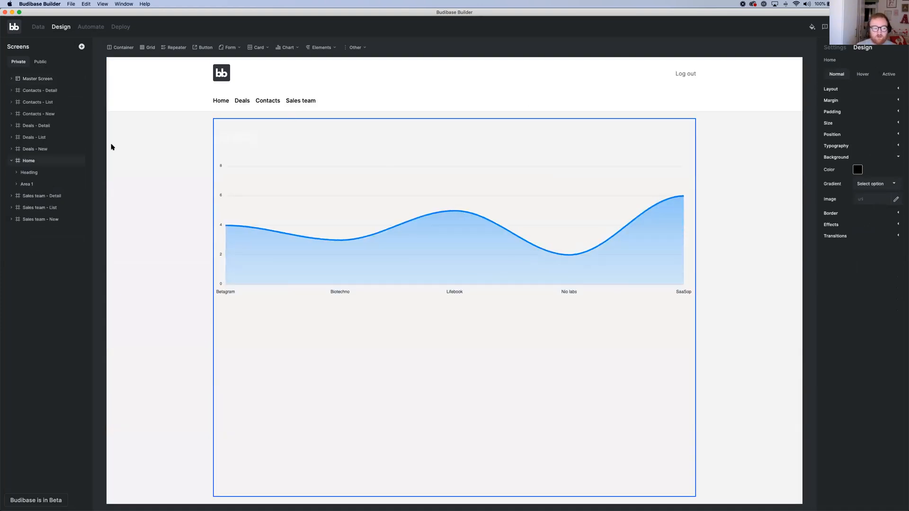
click(41, 172)
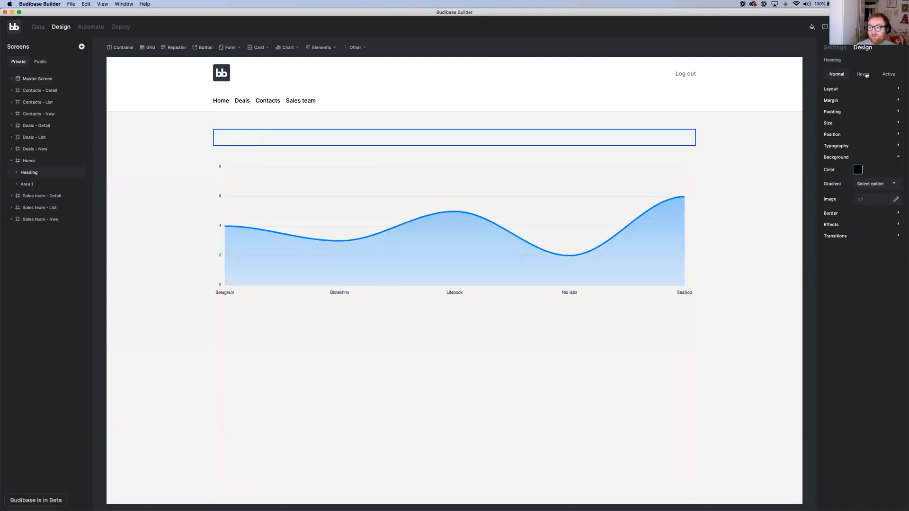
click(859, 148)
click(858, 220)
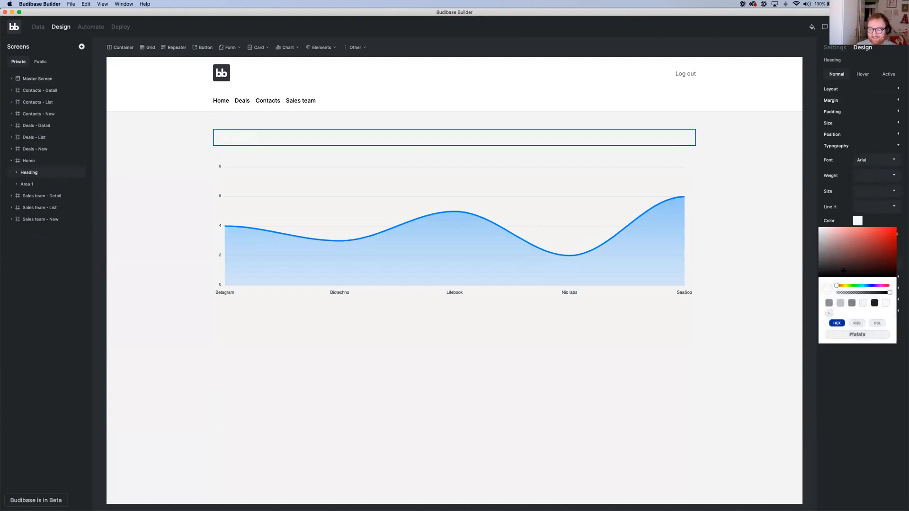
click(874, 304)
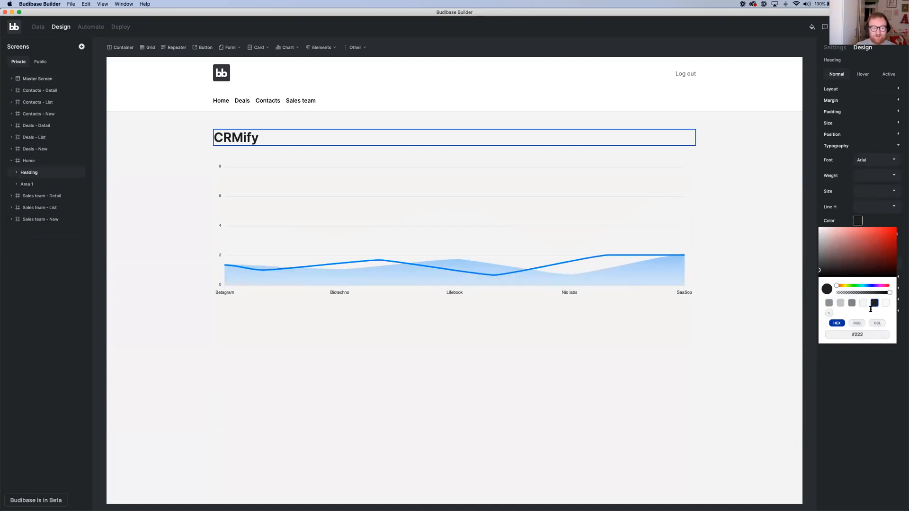
click(849, 404)
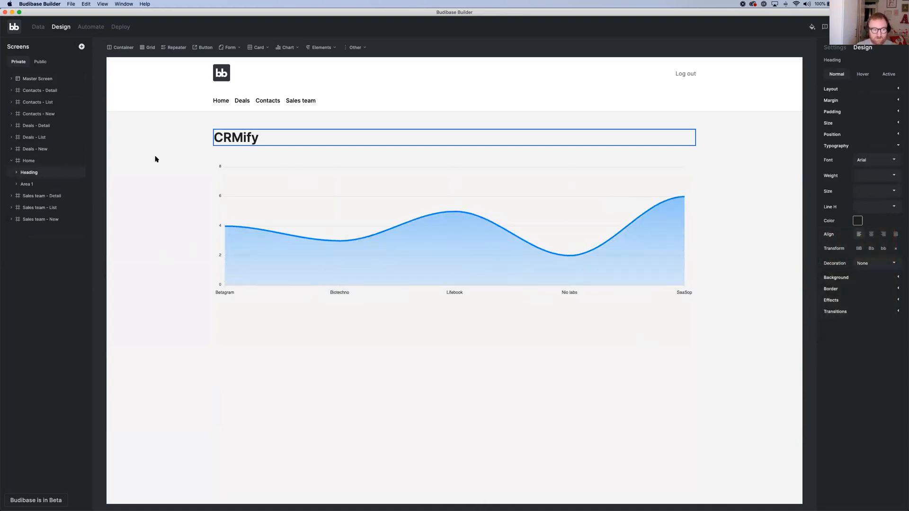
Turn on the Gradient option for the Home screen's area chart
click(42, 186)
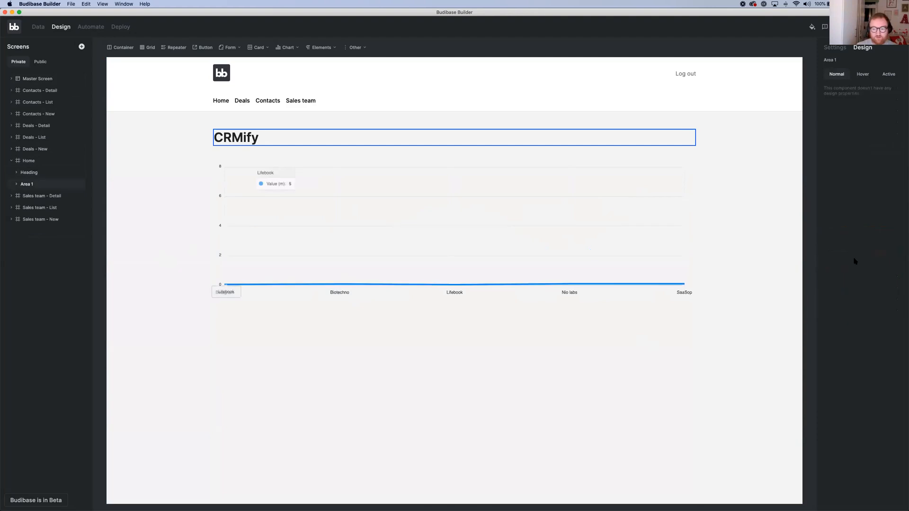
click(839, 48)
click(855, 297)
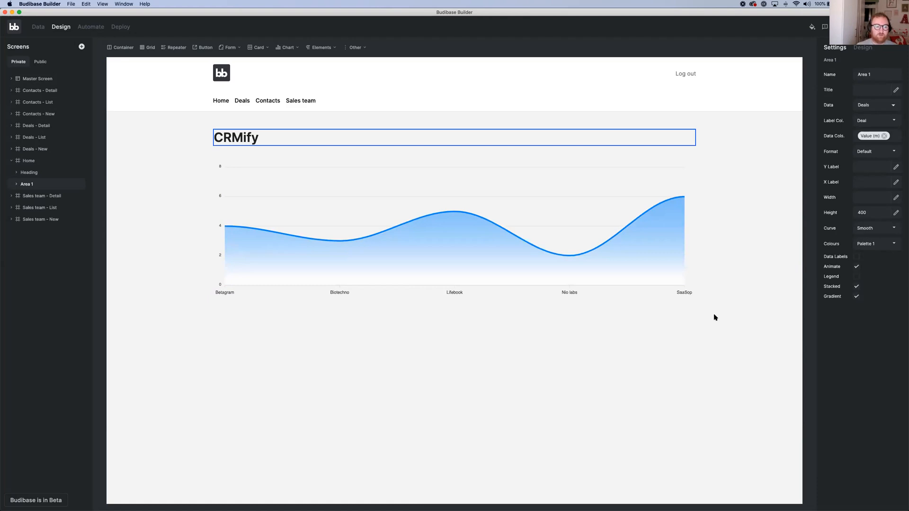
Create a new automation named "New deal email"
click(88, 28)
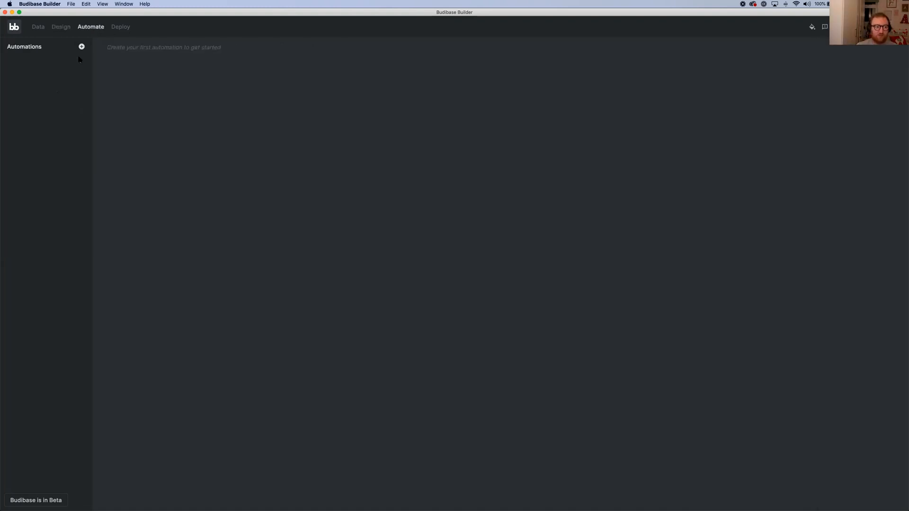
click(81, 47)
click(473, 270)
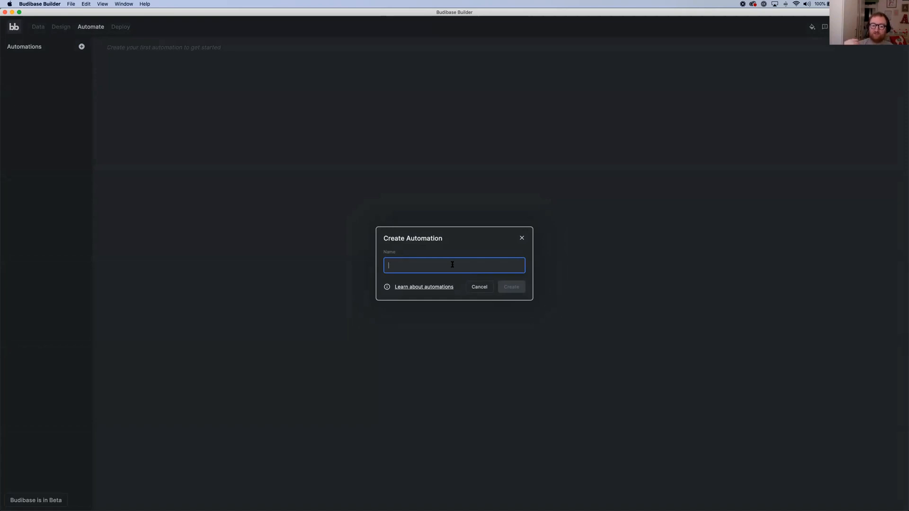
text(nEW)
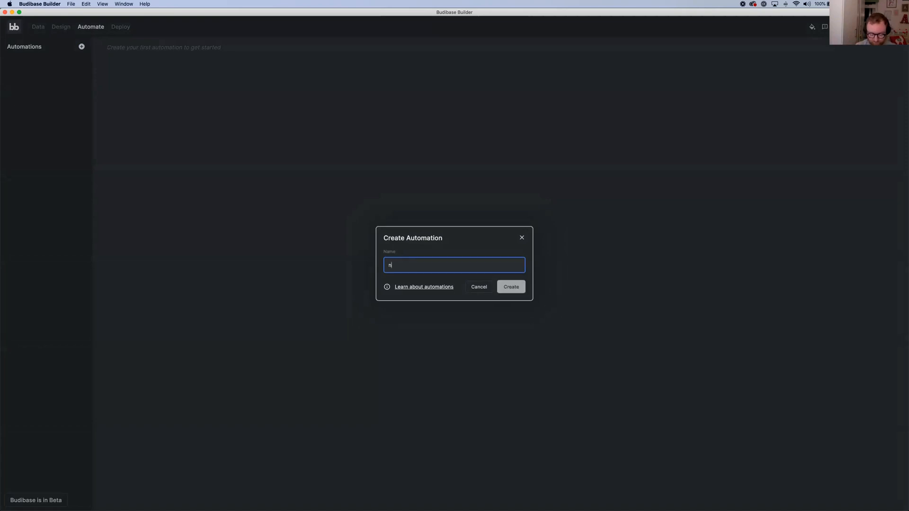
key(BackSpace)
key(BackSpace)
key(BackSpace)
key(BackSpace)
text(N)
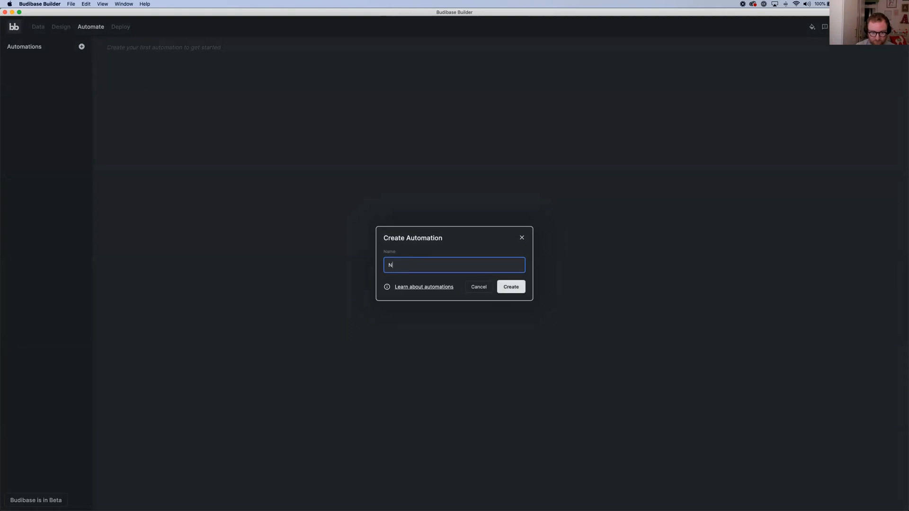
text(ew deal crm)
key(BackSpace)
key(BackSpace)
key(BackSpace)
text(email)
click(526, 287)
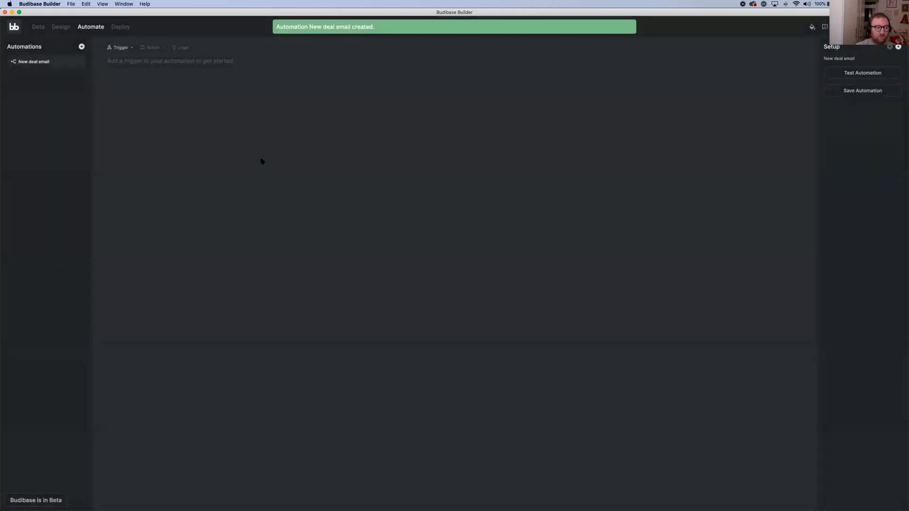
Add a Row Saved trigger for the Deals table to the automation and save it
click(126, 48)
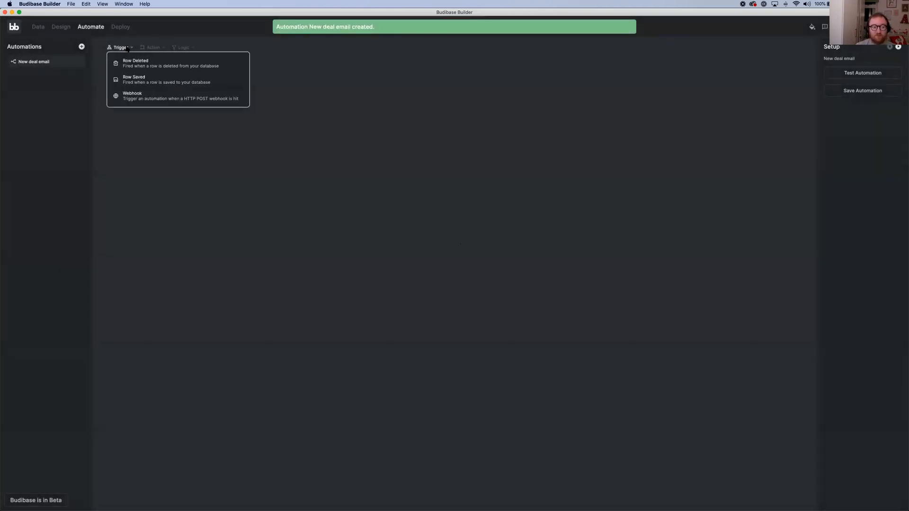
click(135, 77)
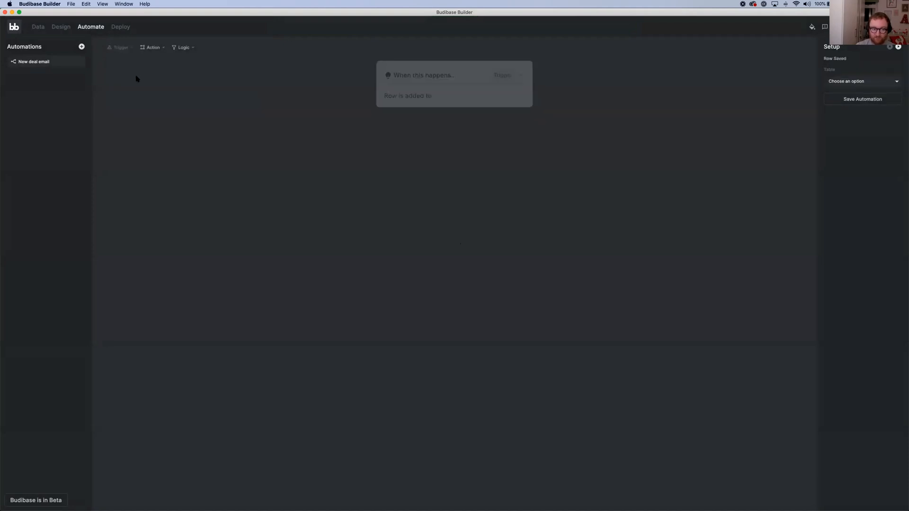
click(860, 80)
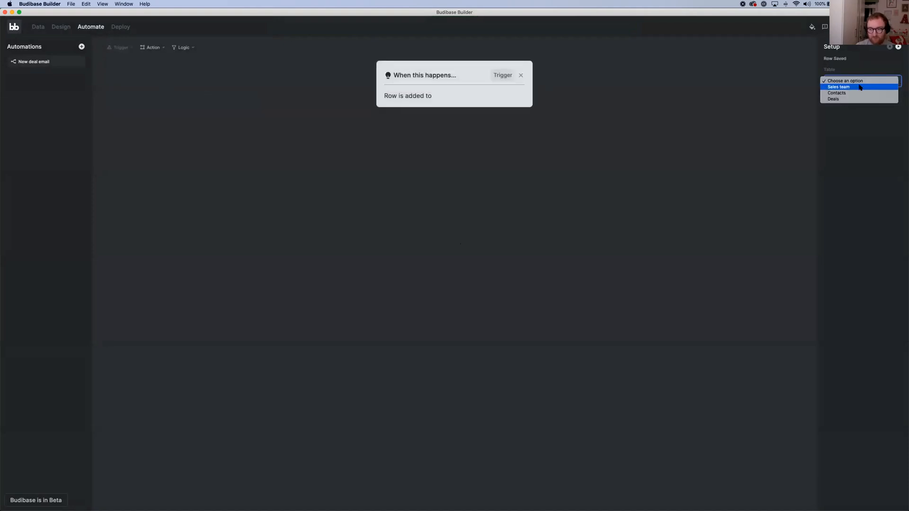
click(858, 99)
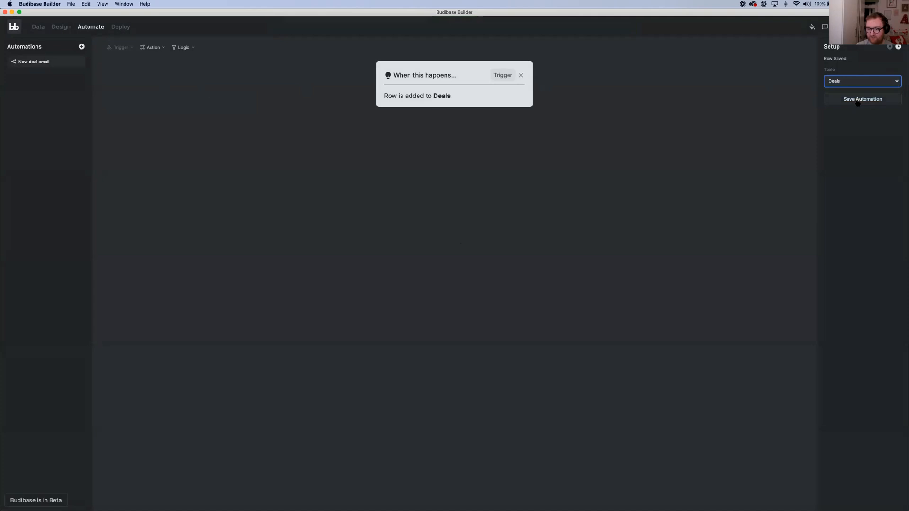
click(858, 99)
Add a Send Email action after the trigger and review its SendGrid API key, recipient, sender and subject fields
click(152, 48)
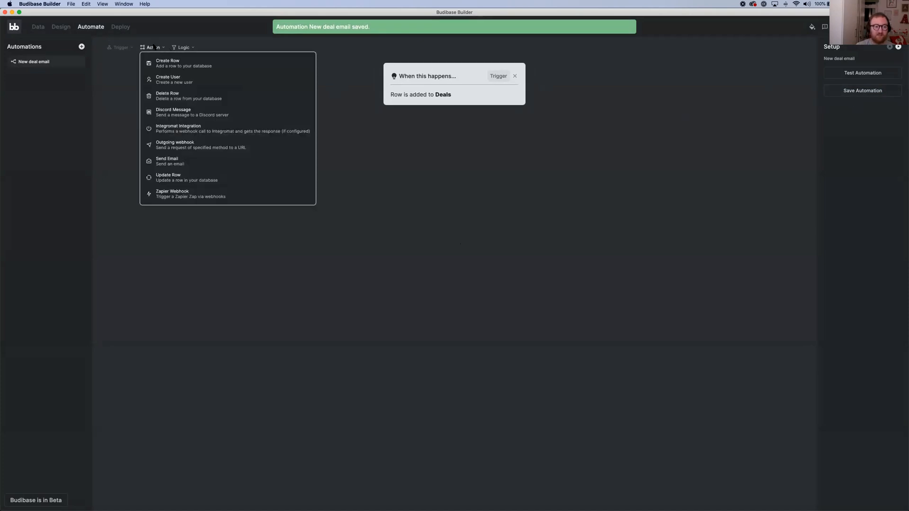
click(205, 160)
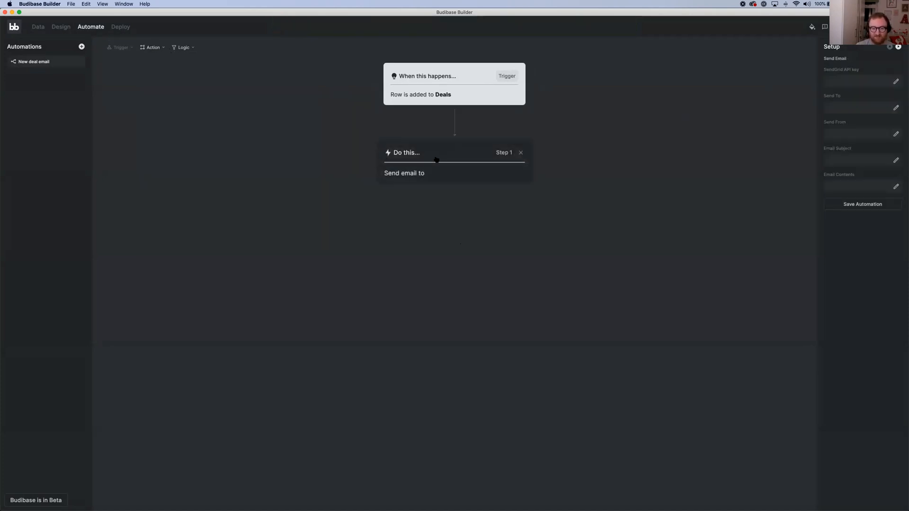
click(883, 77)
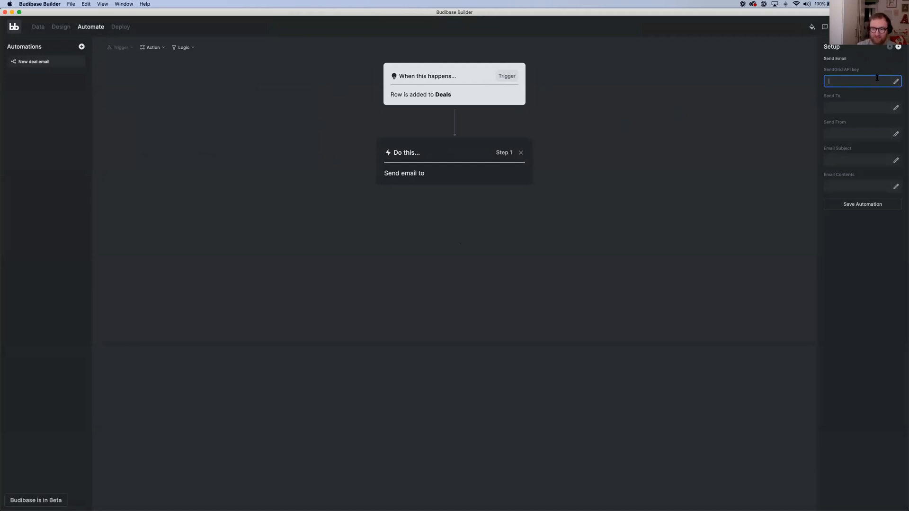
click(869, 108)
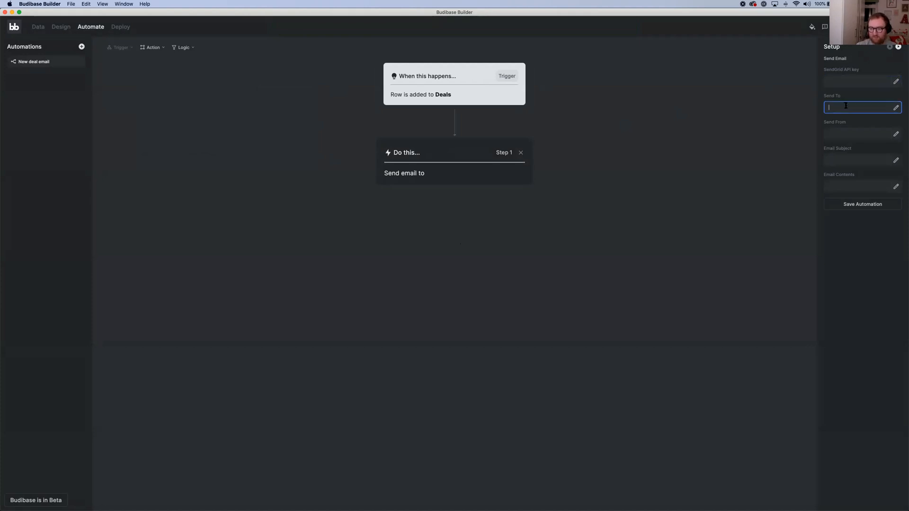
click(847, 134)
click(852, 160)
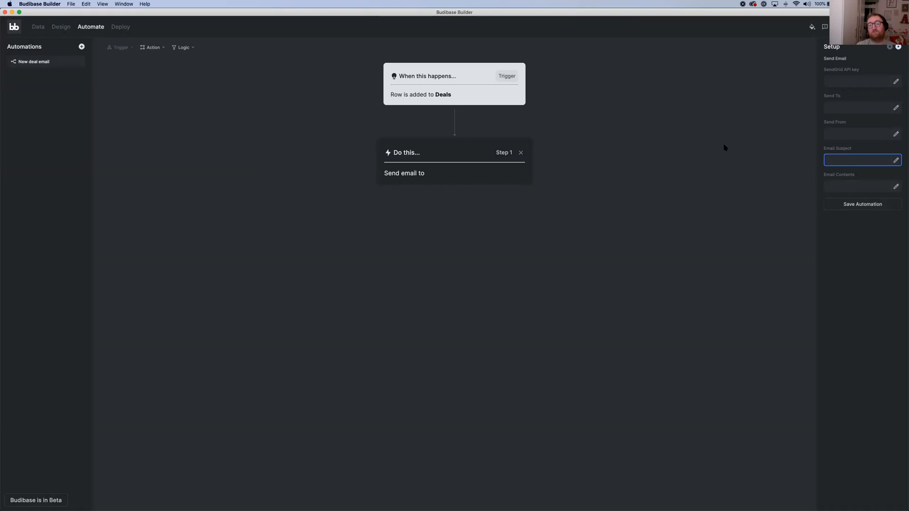
click(599, 192)
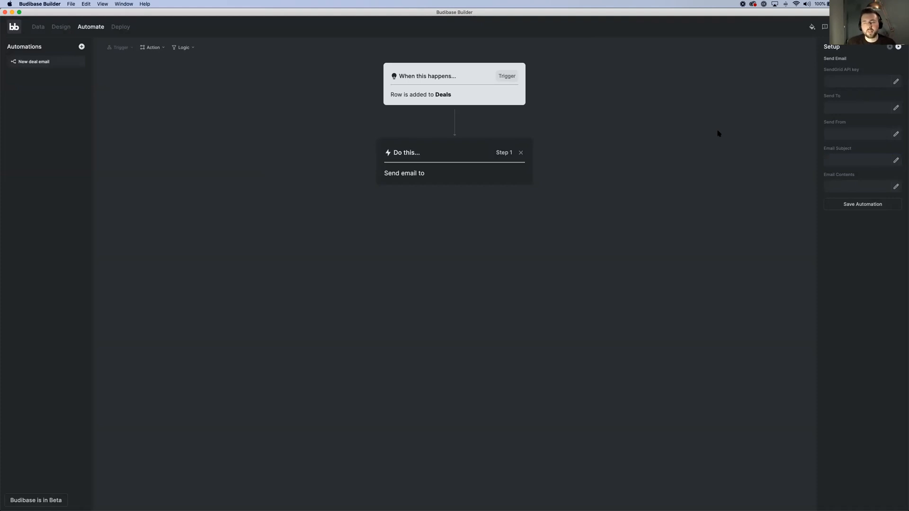
click(157, 47)
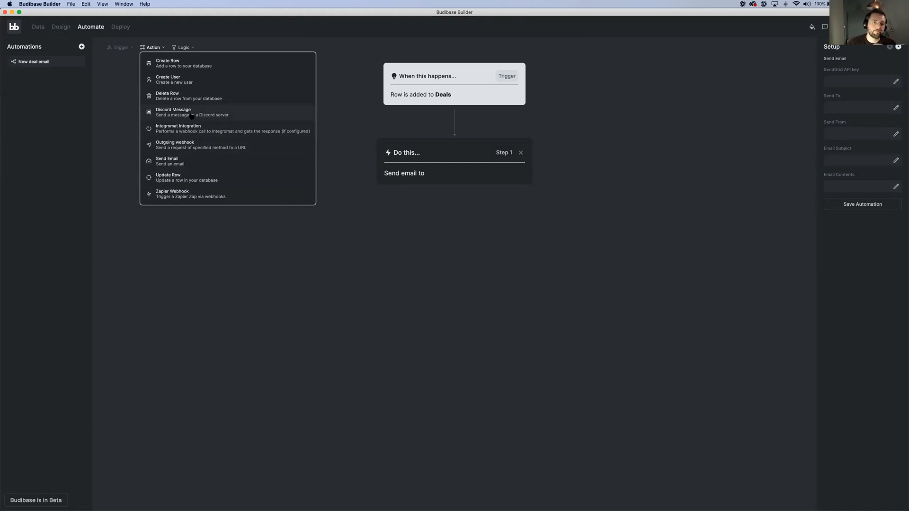
click(334, 122)
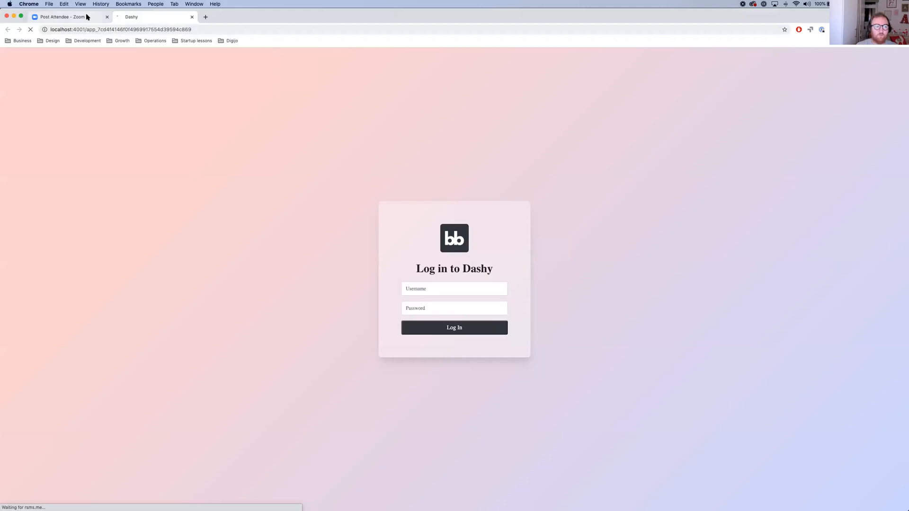
Log in to the app preview in Chrome with the username and password, and open its Deals page
click(464, 290)
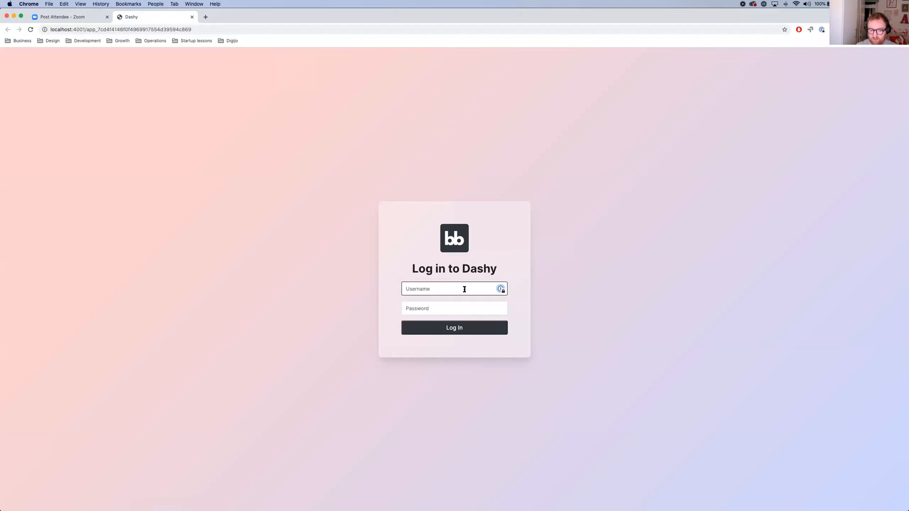
text(joe)
key(Tab)
text(•••)
click(456, 327)
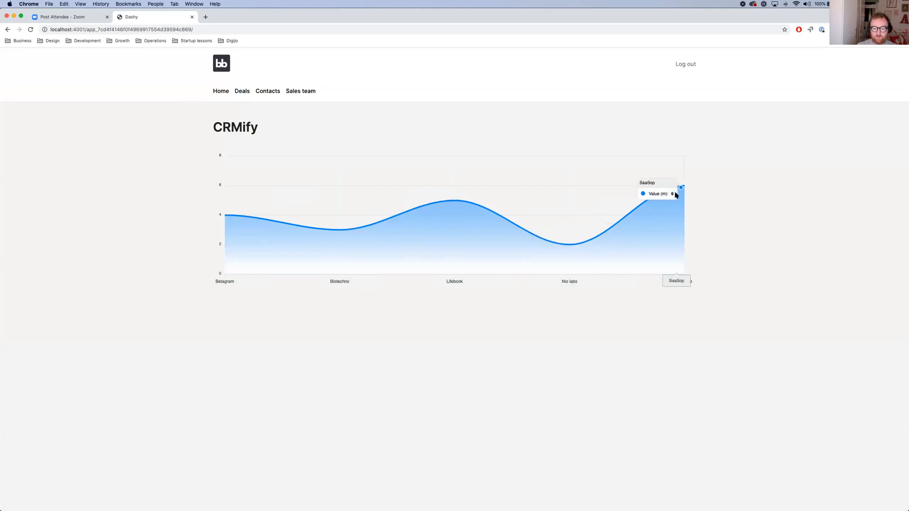
click(241, 93)
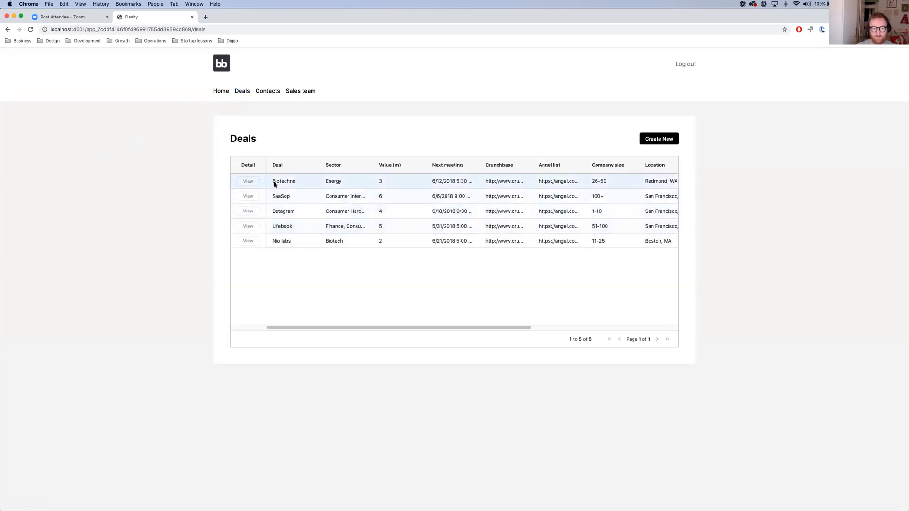
Move the Sector column after Value (m) in the Deals table, and try filtering Sector for "Energy" before clearing the filter
drag(334, 164, 420, 167)
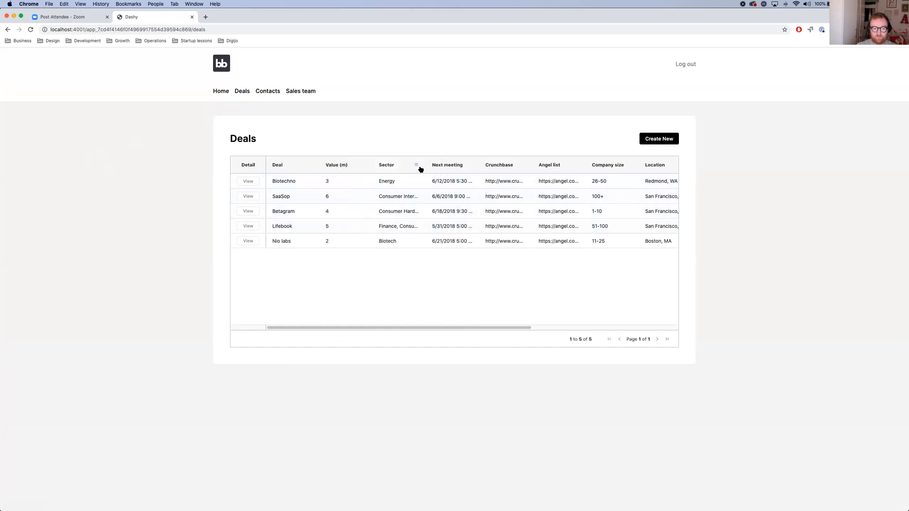
click(417, 166)
text(Ene)
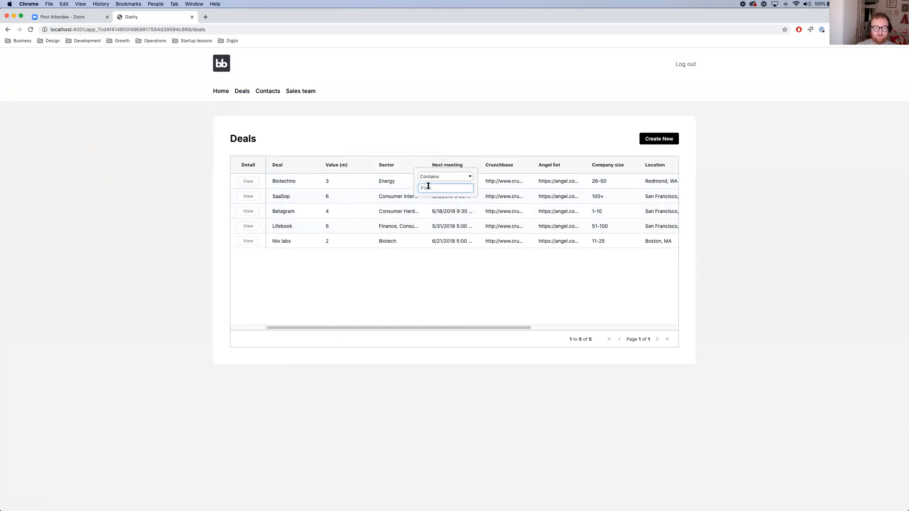
text(rgy)
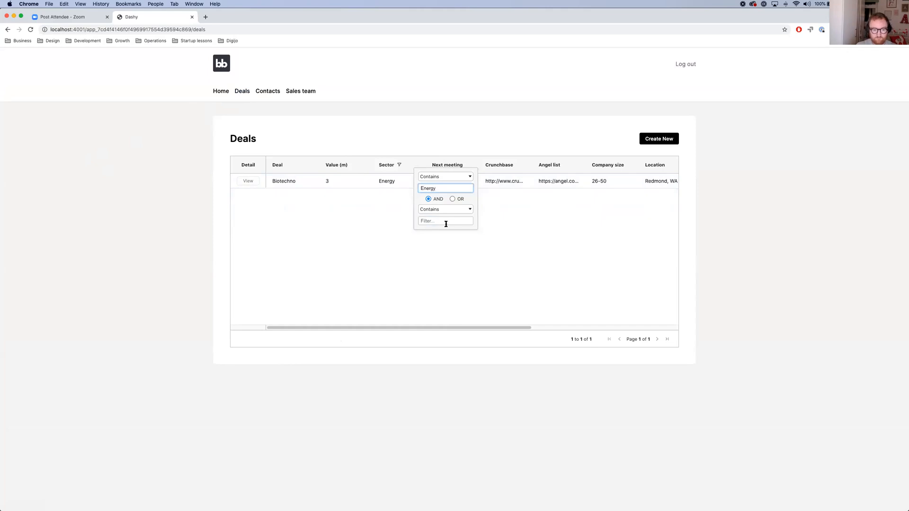
double_click(431, 190)
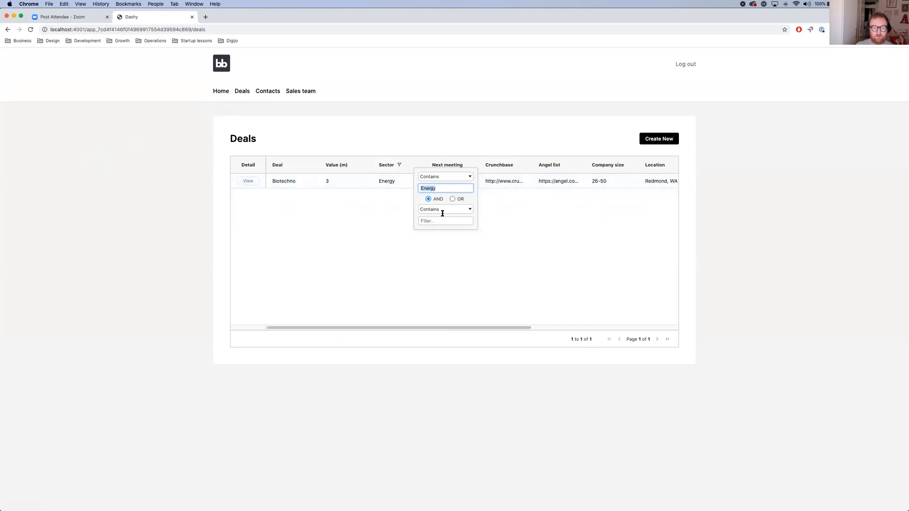
key(BackSpace)
click(554, 225)
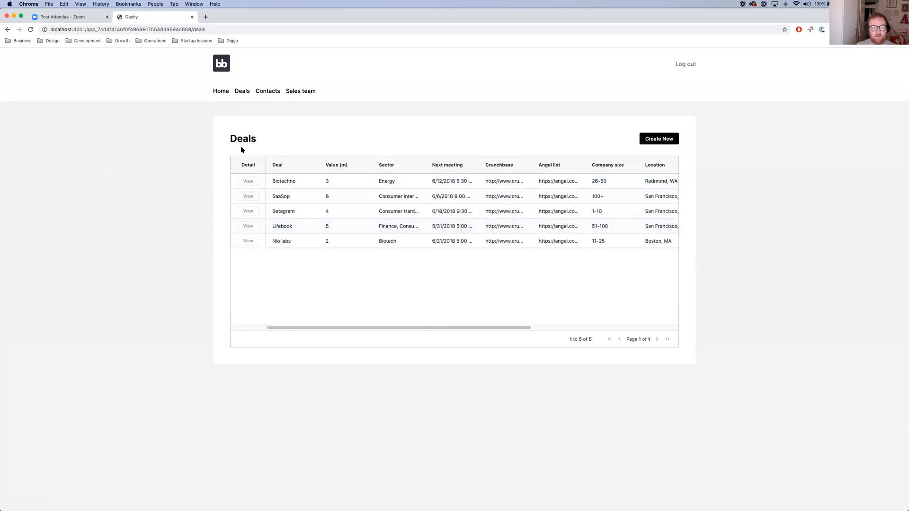
Start a new deal named "100nocode" with the sector "no-code" and a value of 18
click(659, 139)
click(443, 183)
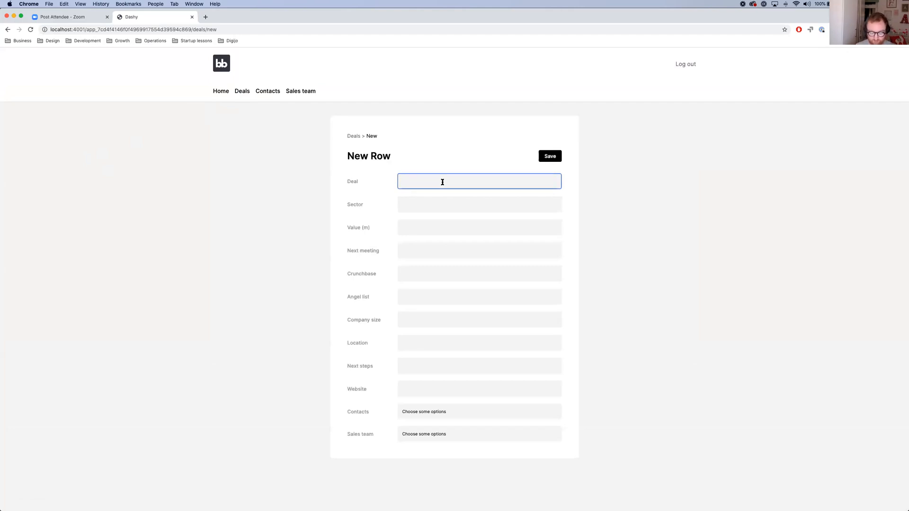
text(100)
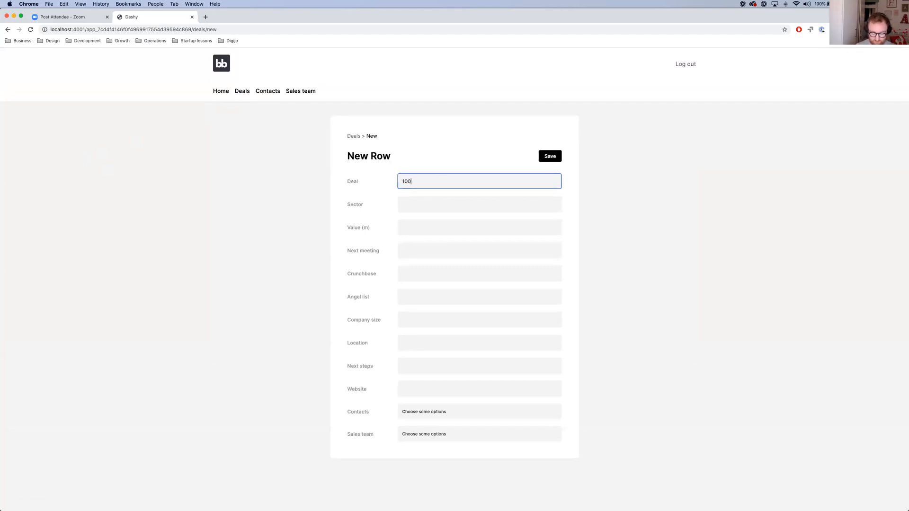
text(nocode)
click(436, 199)
text(no-code)
click(432, 227)
text(18)
key(Tab)
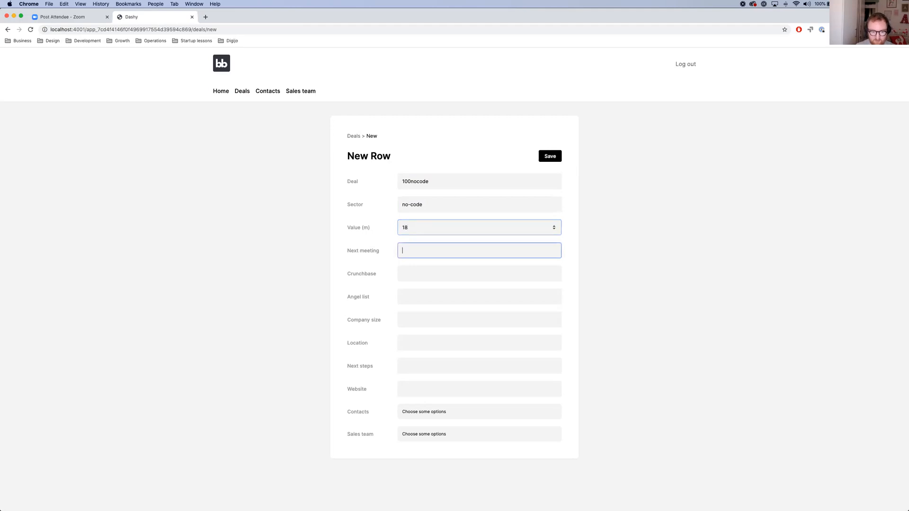
Enter "test" as the new deal's next meeting, Crunchbase, Angel list, company size, location, next steps and website
text(tes)
key(BackSpace)
key(BackSpace)
key(BackSpace)
text(teste)
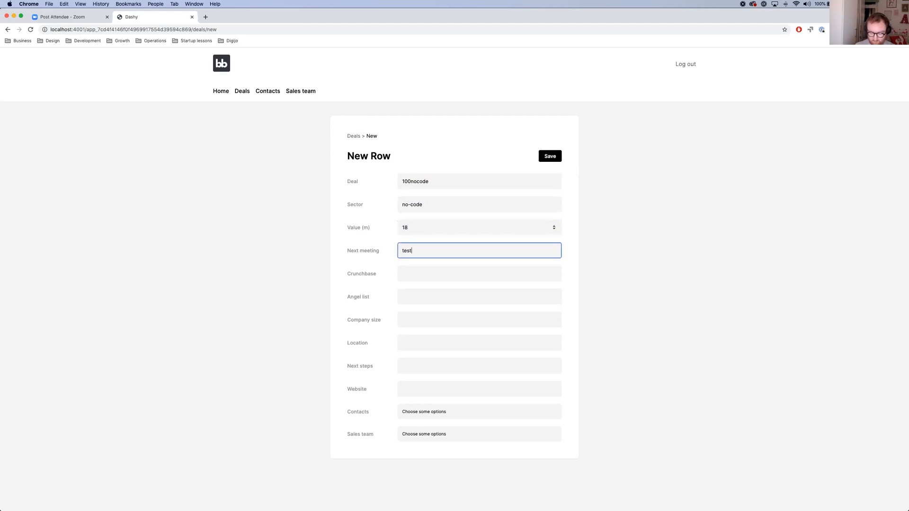
click(416, 272)
text(test)
key(Tab)
text(test)
key(Tab)
text(test)
key(Tab)
text(test)
key(Tab)
text(test)
key(Tab)
text(test)
Link the second listed contact and the second sales team member to the new deal and save it
click(440, 415)
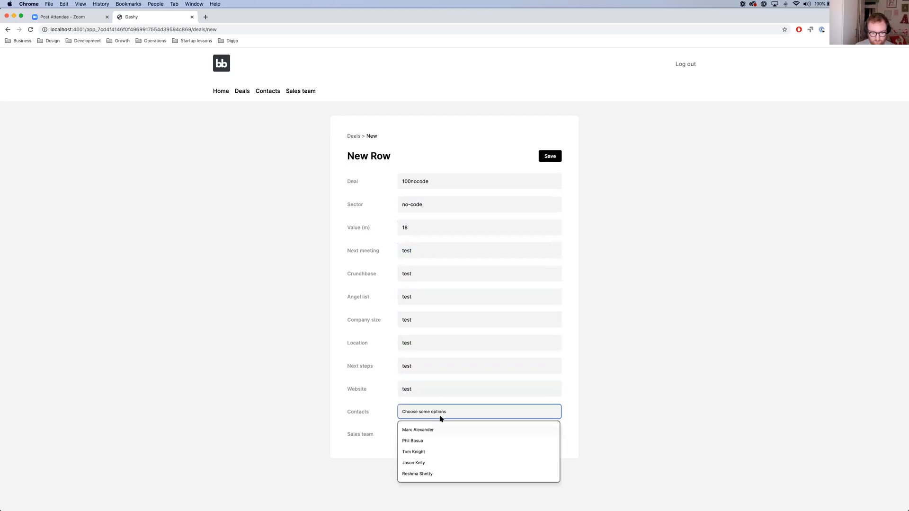
click(432, 443)
click(417, 436)
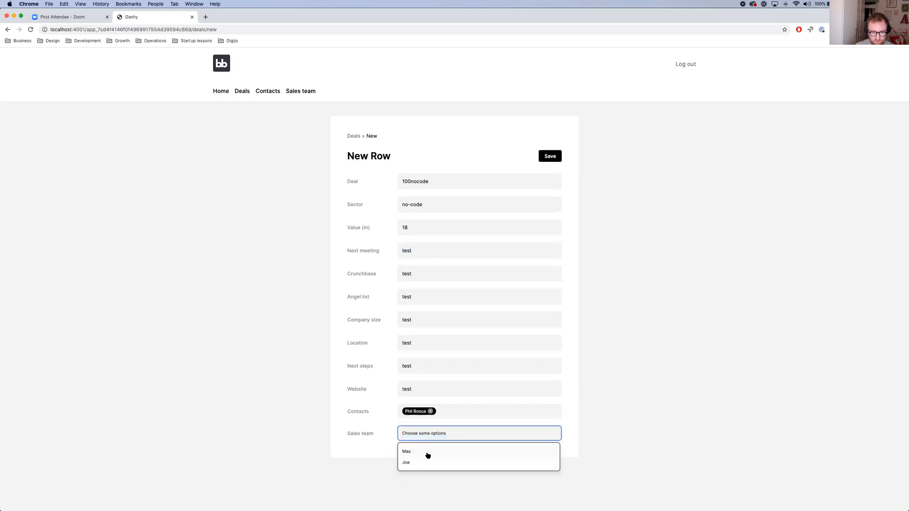
click(424, 462)
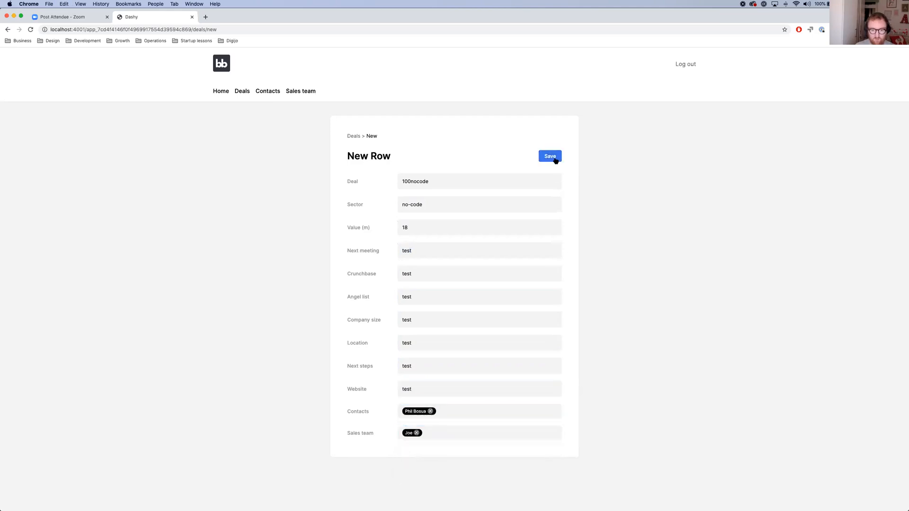
click(551, 157)
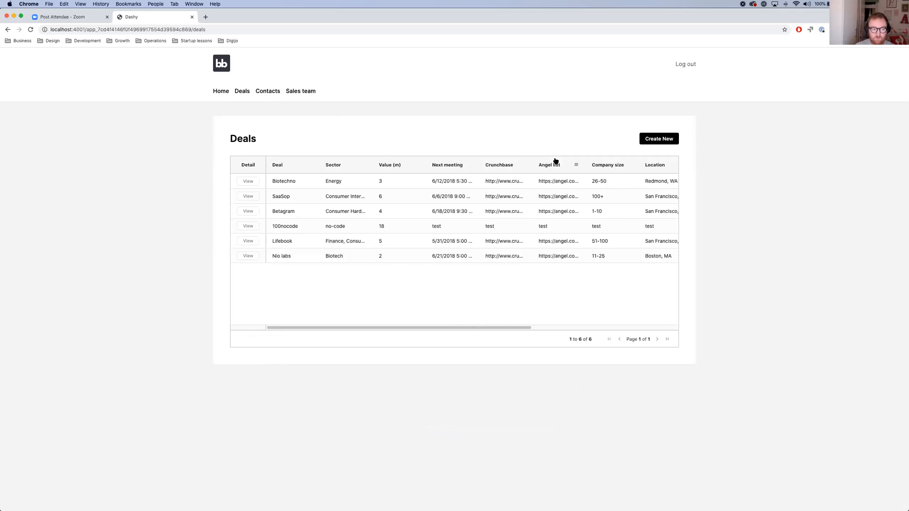
Check the deals chart on the Home page and the records on the Contacts and Sales team pages
click(226, 96)
mouse_move(219, 180)
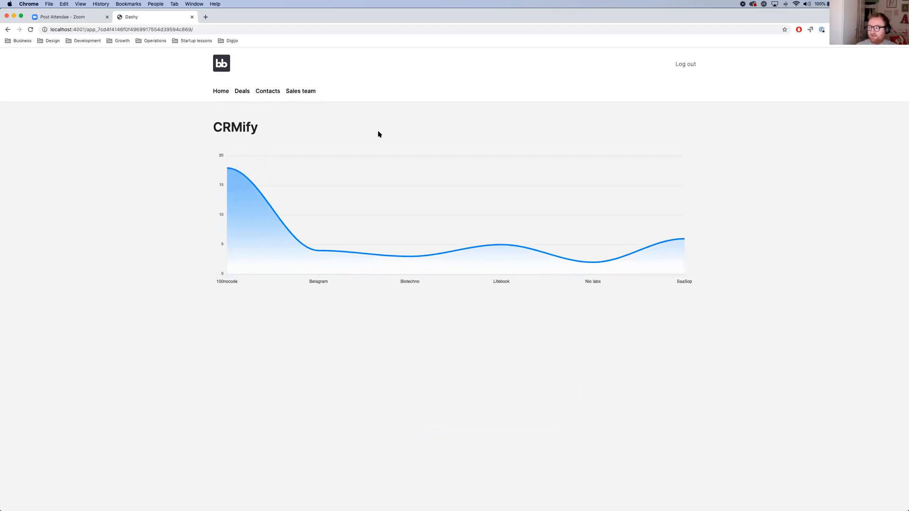
click(273, 94)
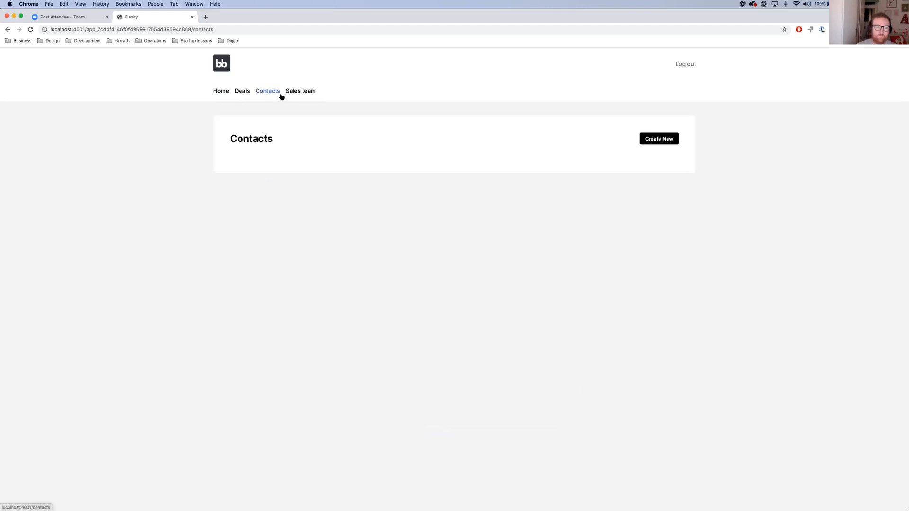
click(303, 92)
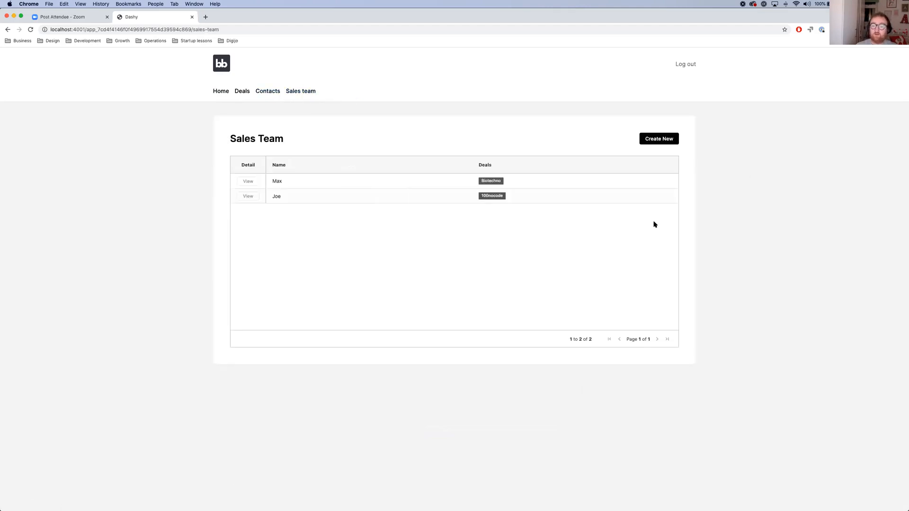
click(223, 92)
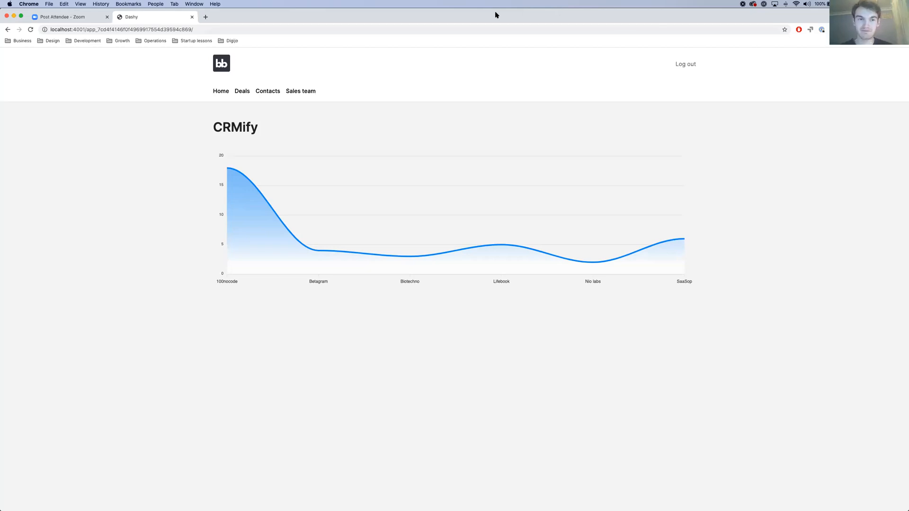
Switch to Budibase Builder and review the app's screens, the Sales team and Contacts tables, and the email automation
key(super+Tab)
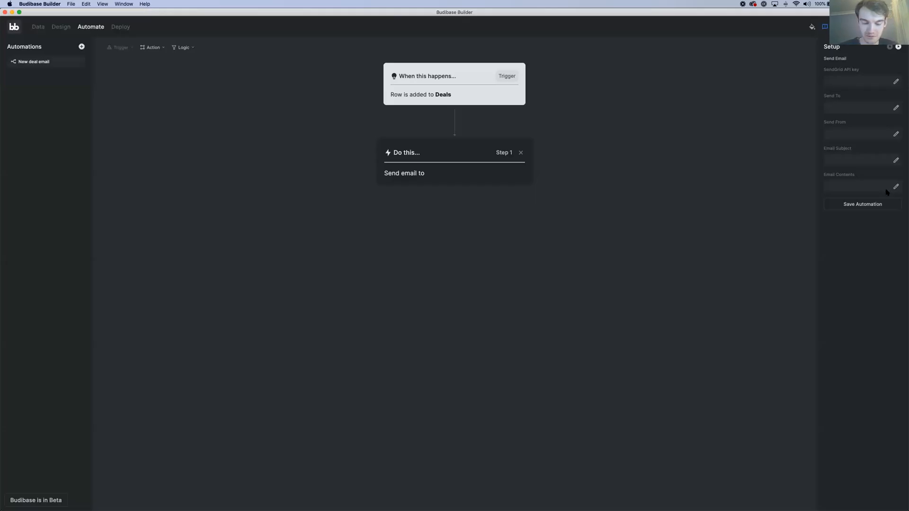
click(55, 29)
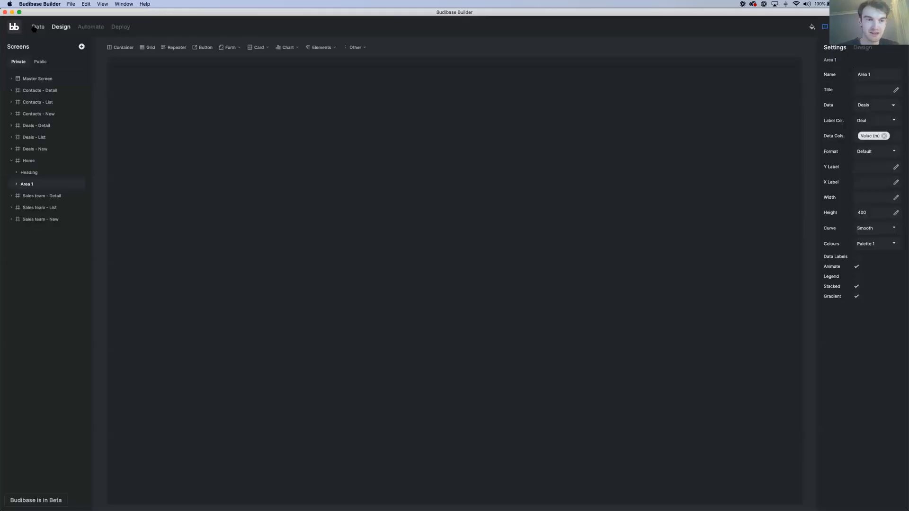
click(43, 28)
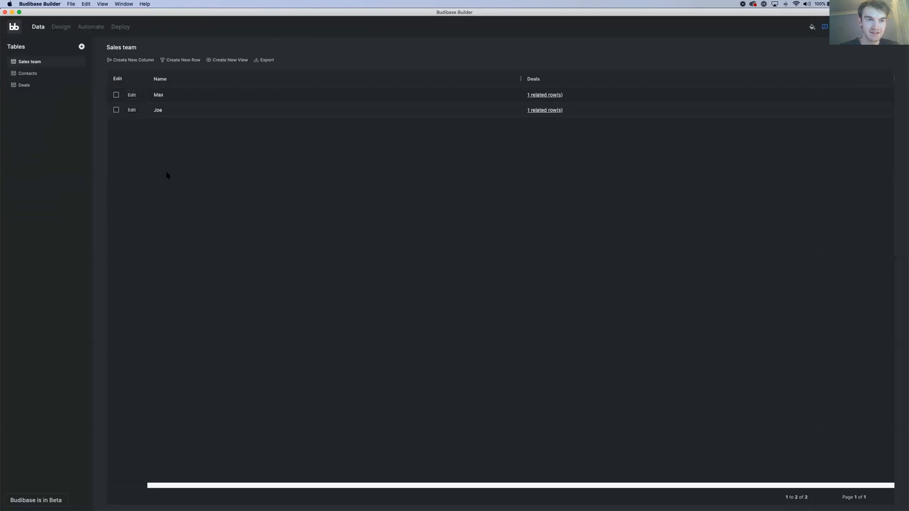
click(45, 72)
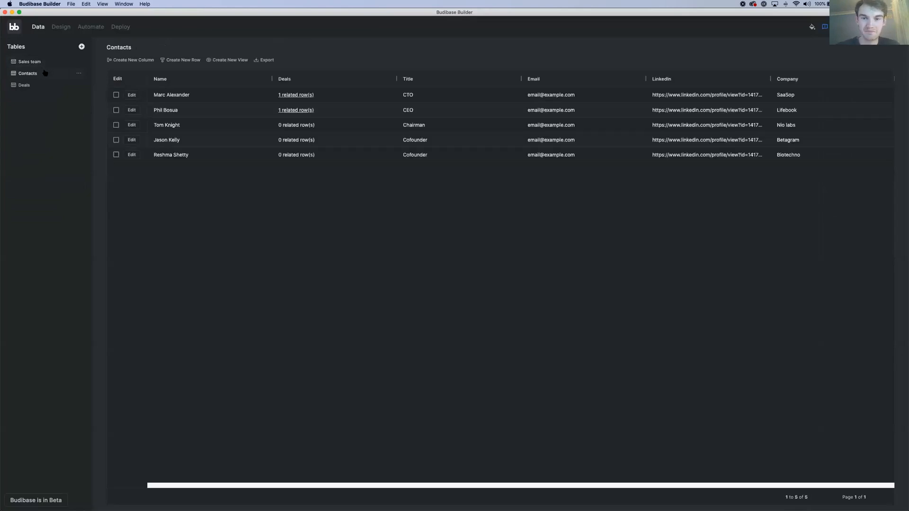
click(90, 27)
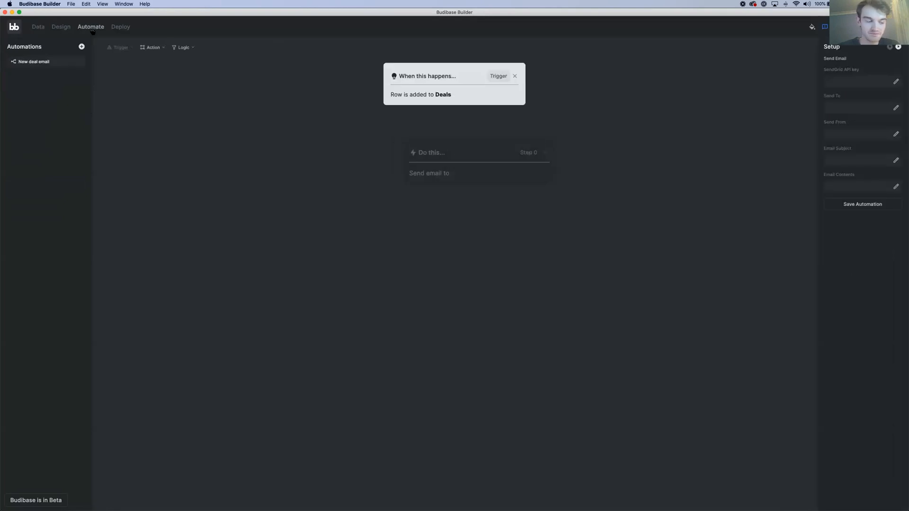
Deploy the app and wait for the deployment to finish
click(120, 27)
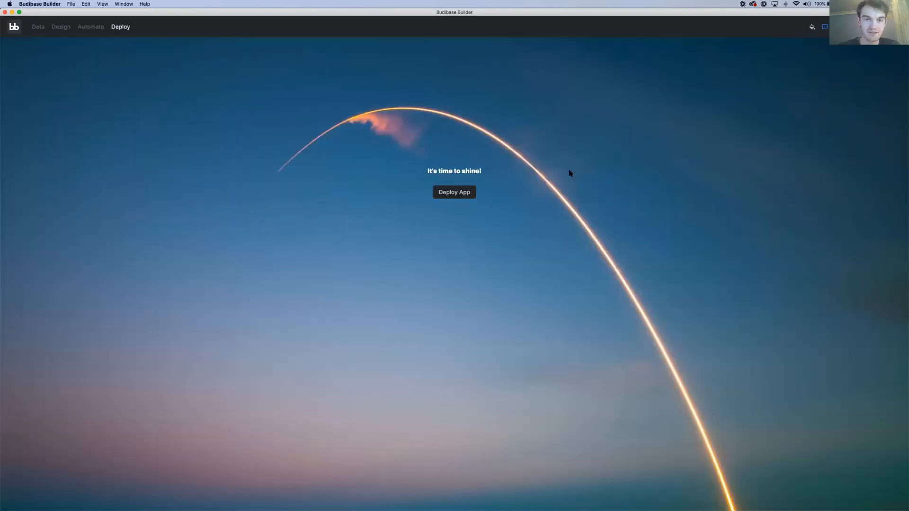
click(463, 194)
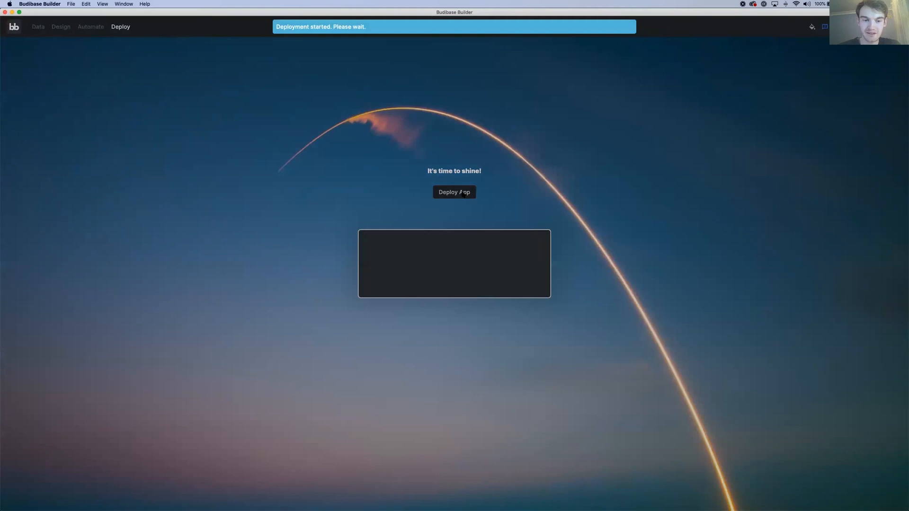
click(481, 245)
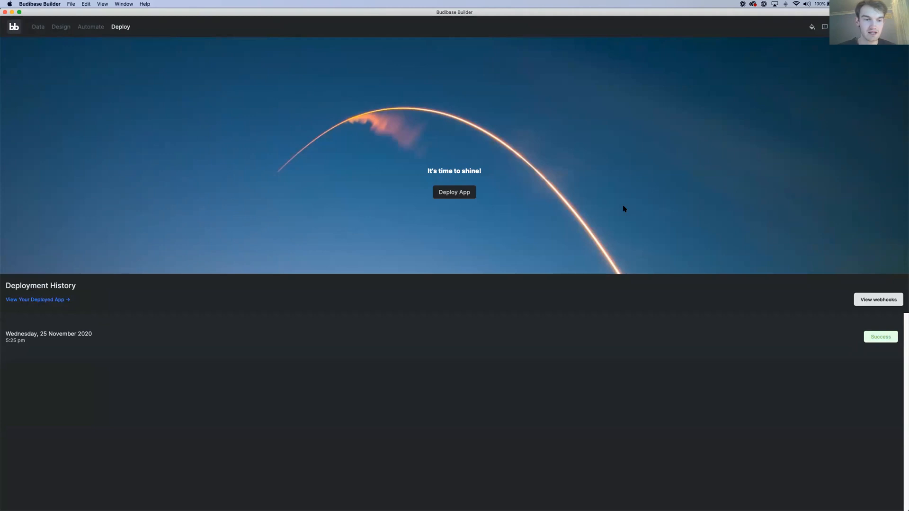
Open the deployed app in Chrome, copy its web address and switch to Zoom
click(59, 300)
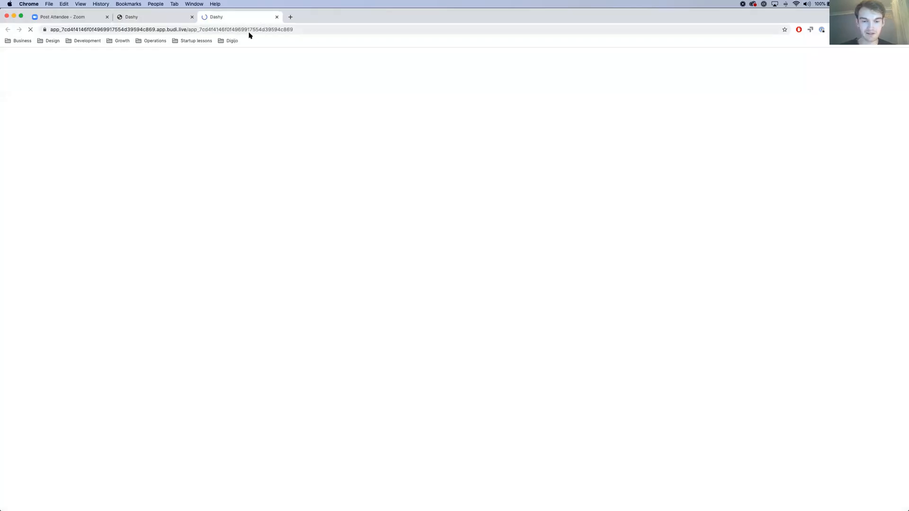
click(243, 29)
key(super+c)
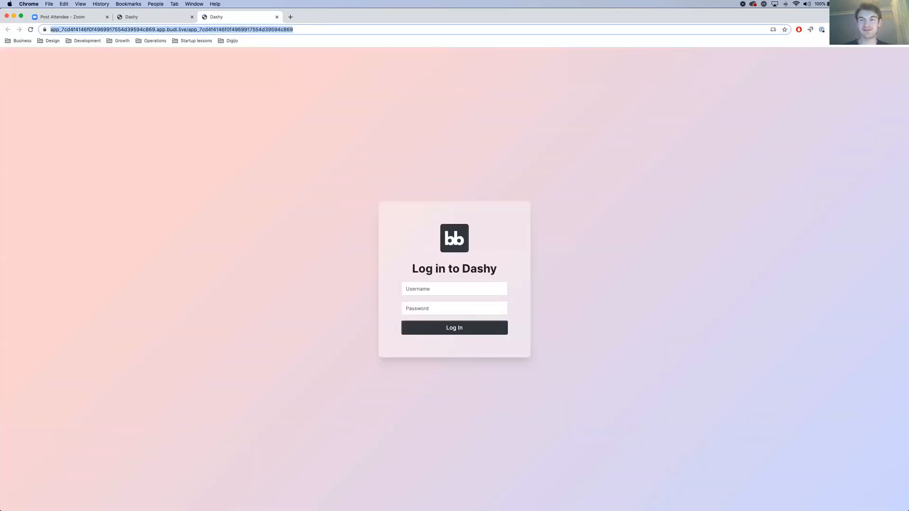
key(super+Tab)
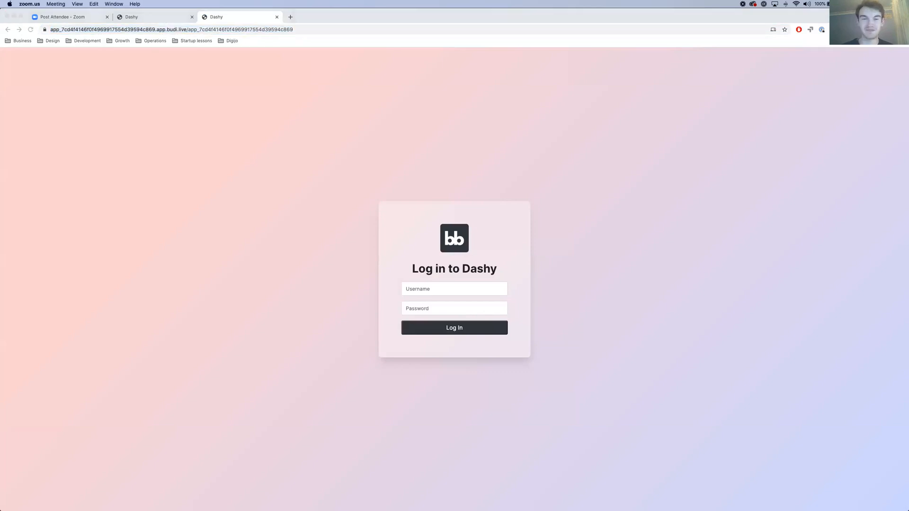
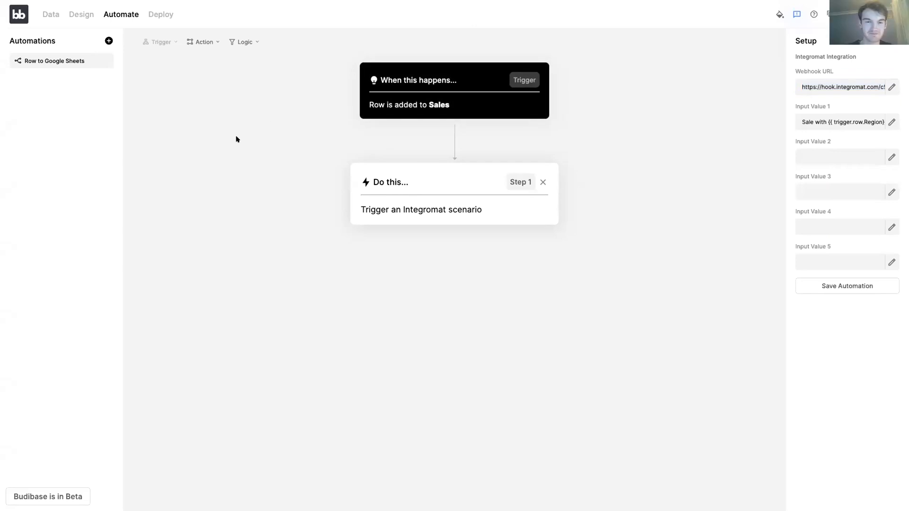
Review the Sales table and the trigger and Integromat action of the Row to Google Sheets automation
click(38, 15)
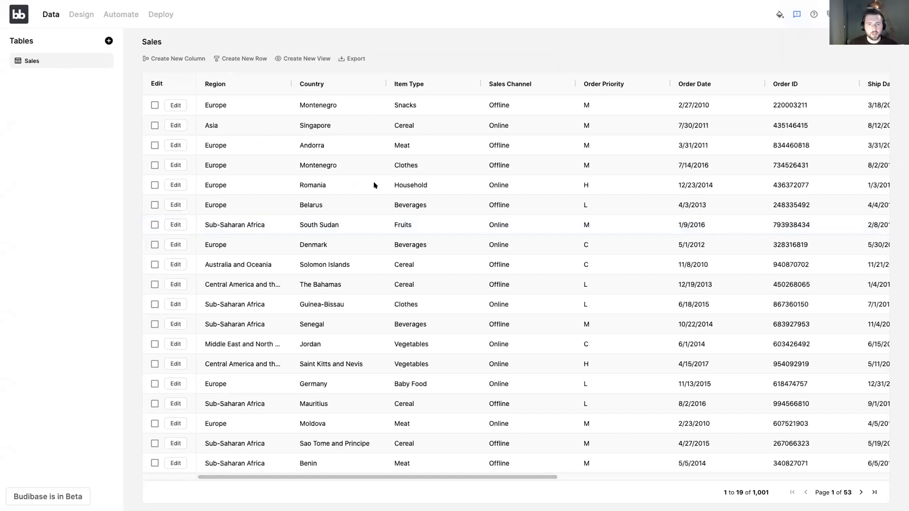
click(90, 14)
click(127, 10)
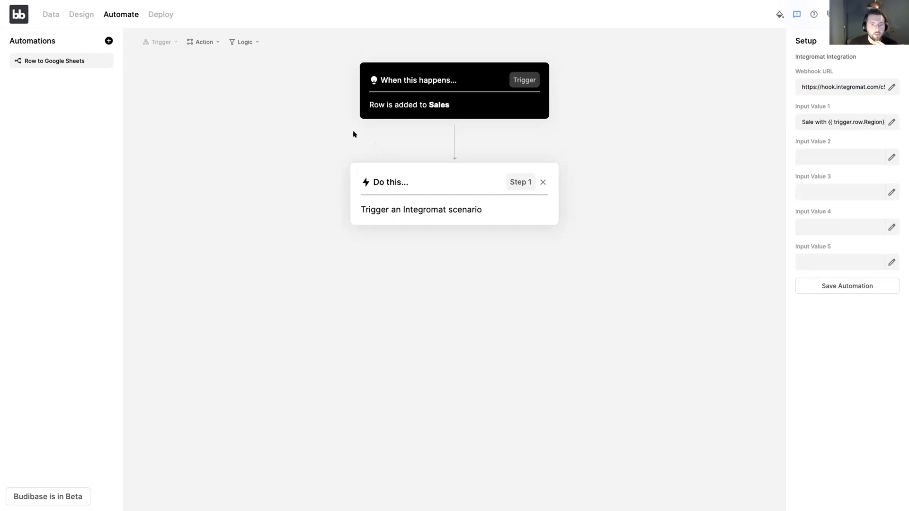
click(410, 81)
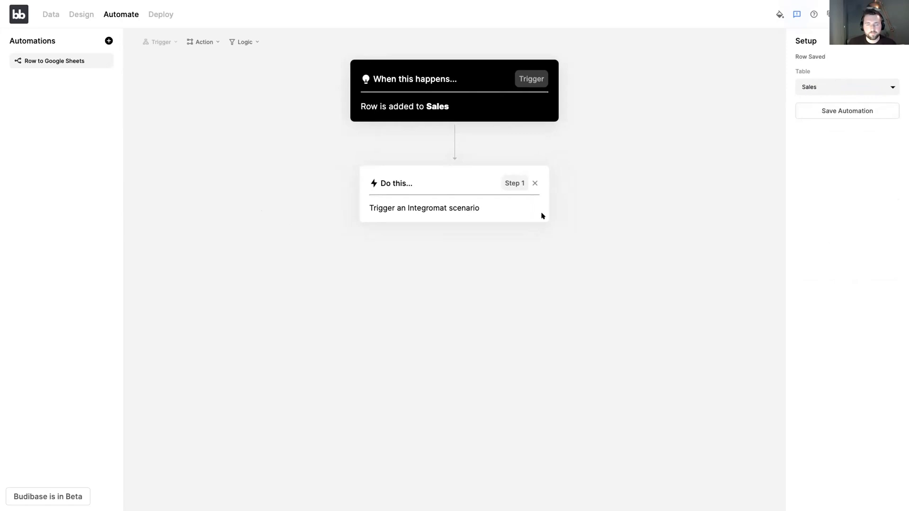
click(408, 194)
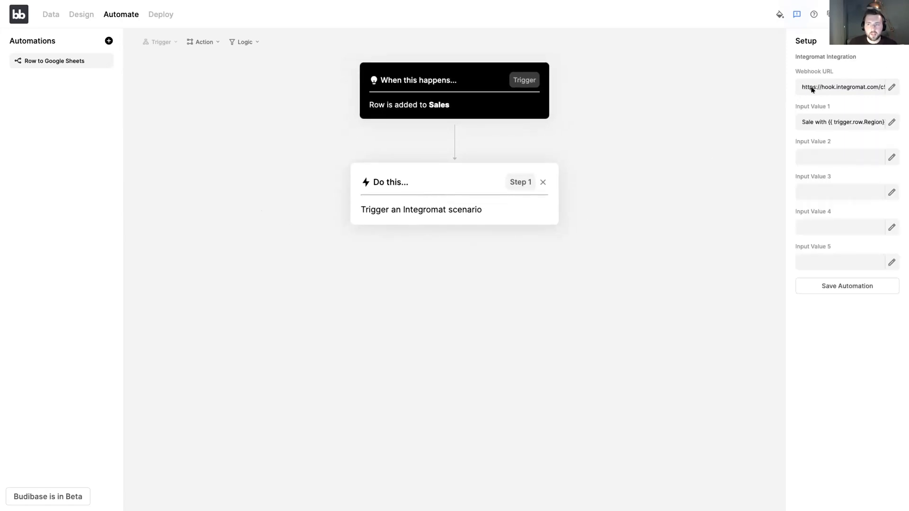
Examine the webhook URL and the input values of the Integromat action
triple_click(834, 84)
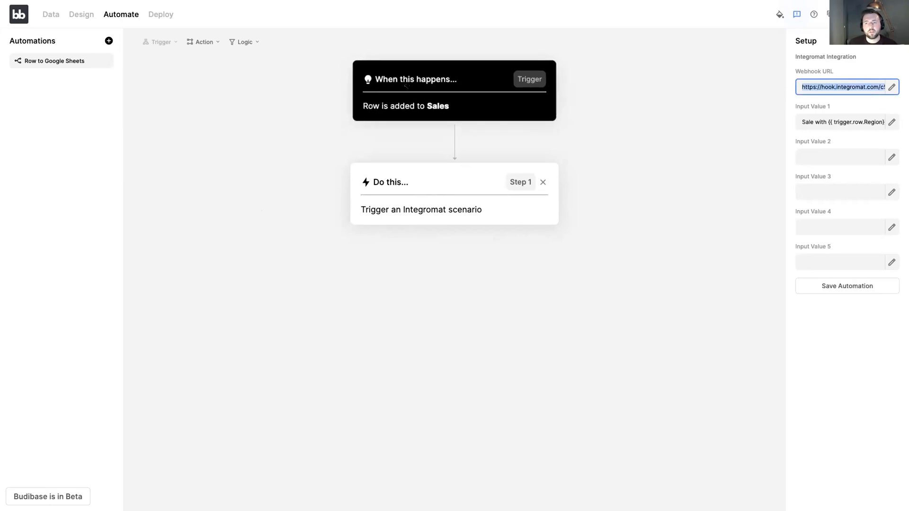
key(super+Tab)
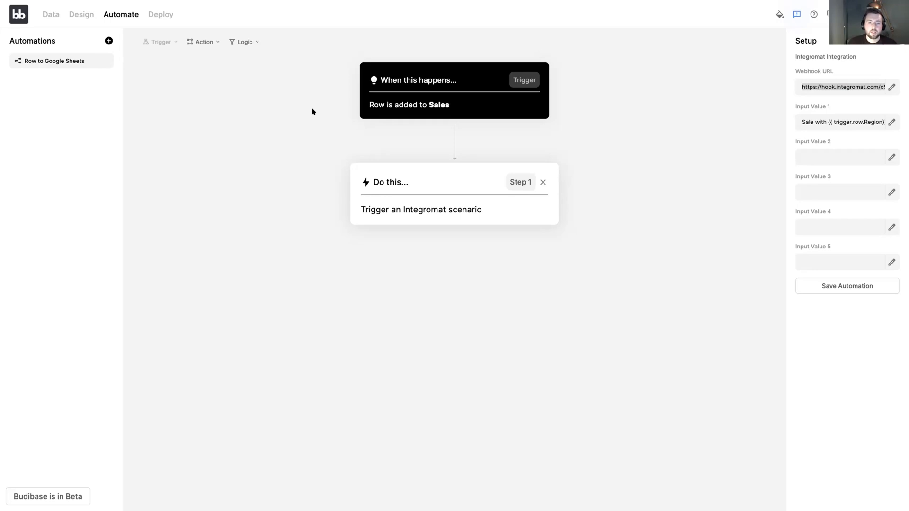
triple_click(828, 83)
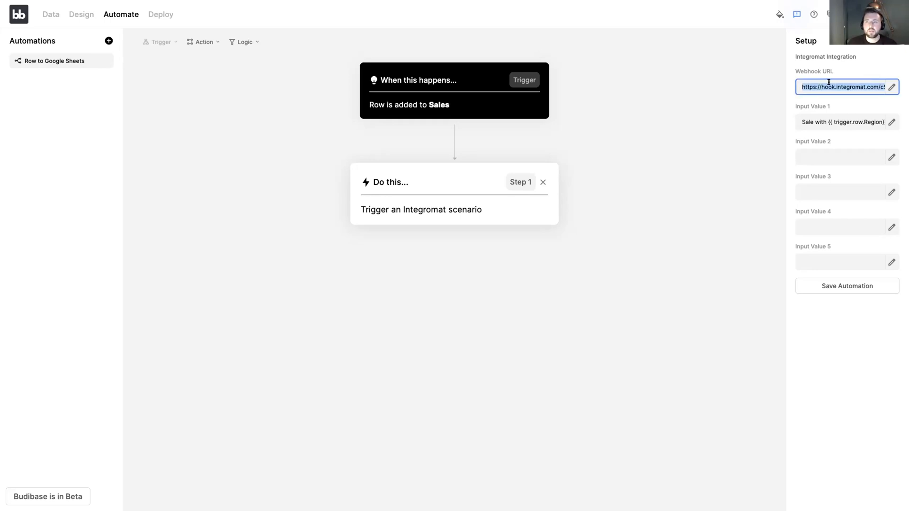
click(763, 155)
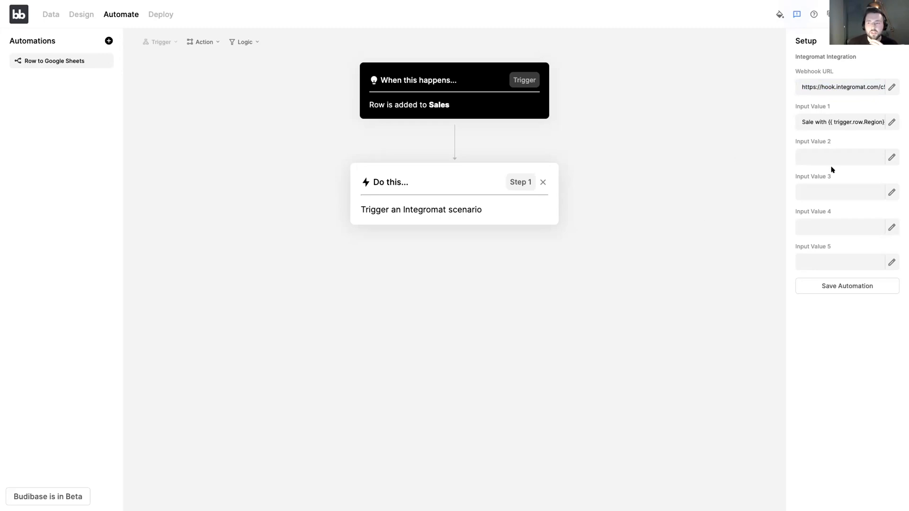
click(832, 124)
click(822, 150)
click(821, 123)
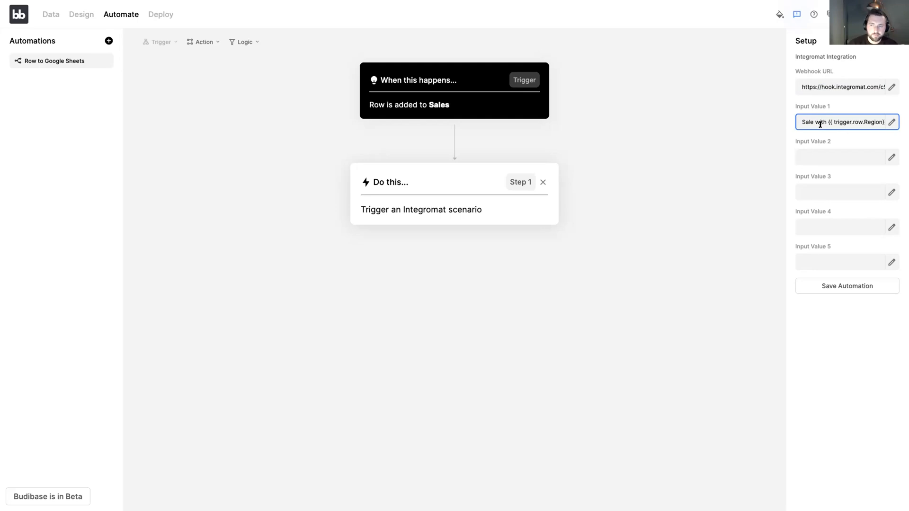
click(816, 161)
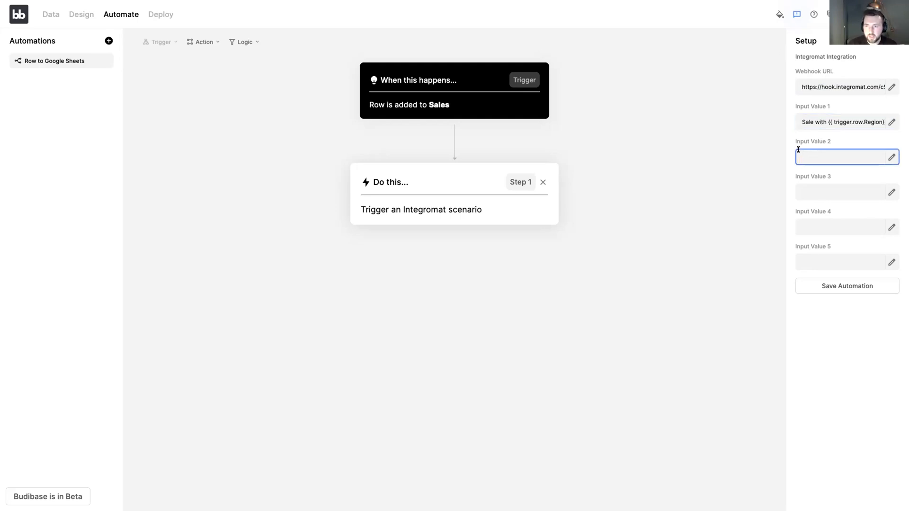
click(842, 122)
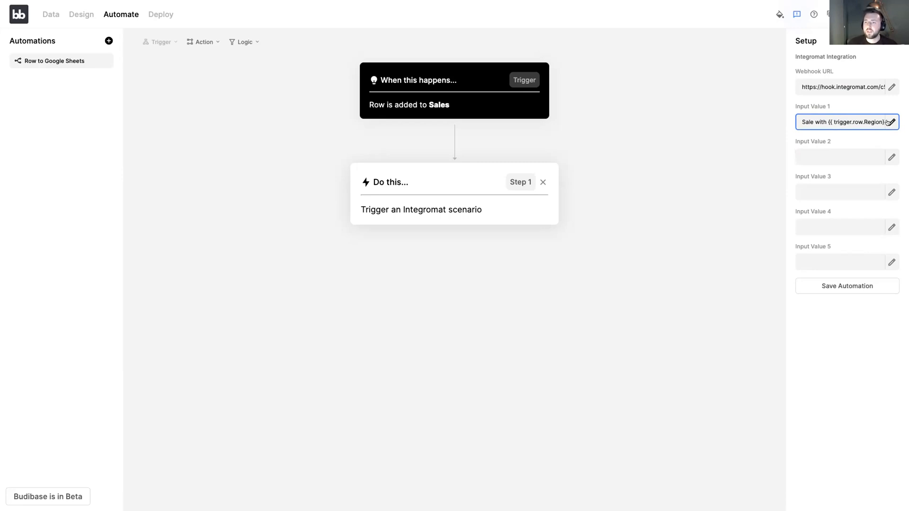
Open the data binding of Input Value 1 and examine its message text and Region reference
click(891, 122)
click(669, 203)
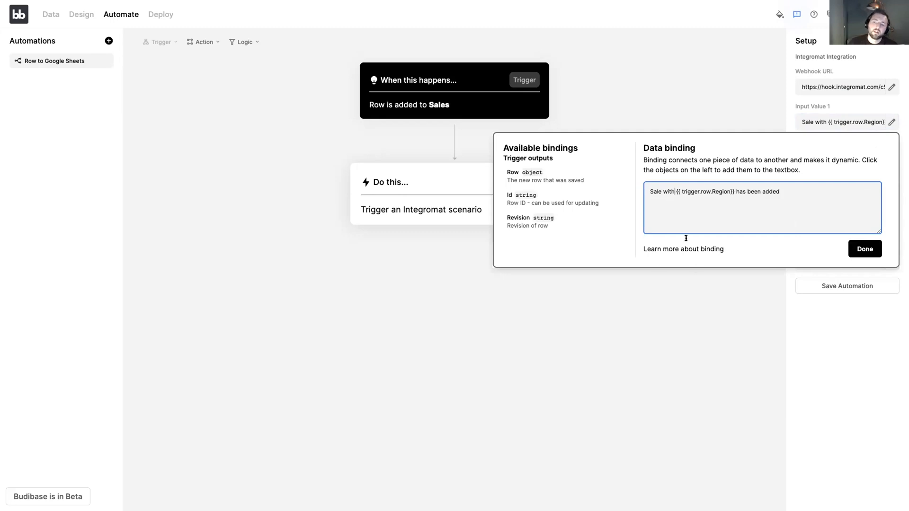
drag(650, 192, 680, 189)
click(676, 190)
click(786, 197)
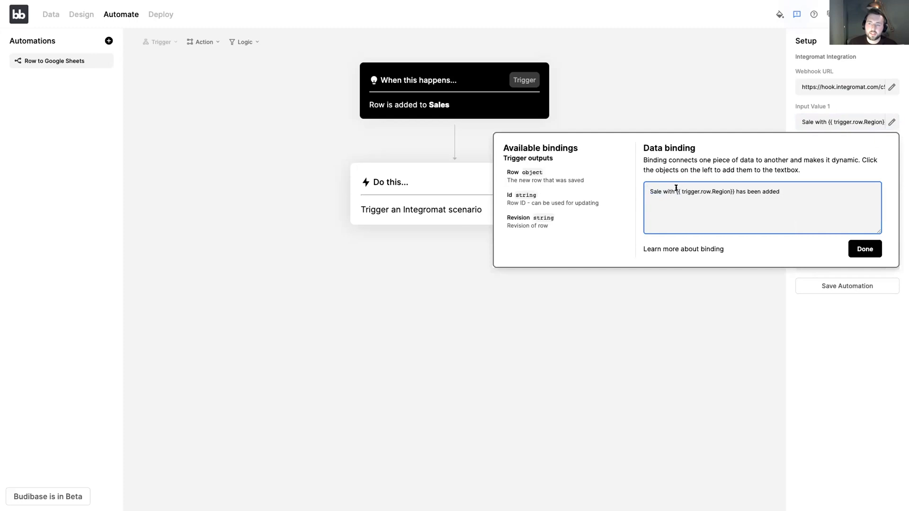
click(682, 190)
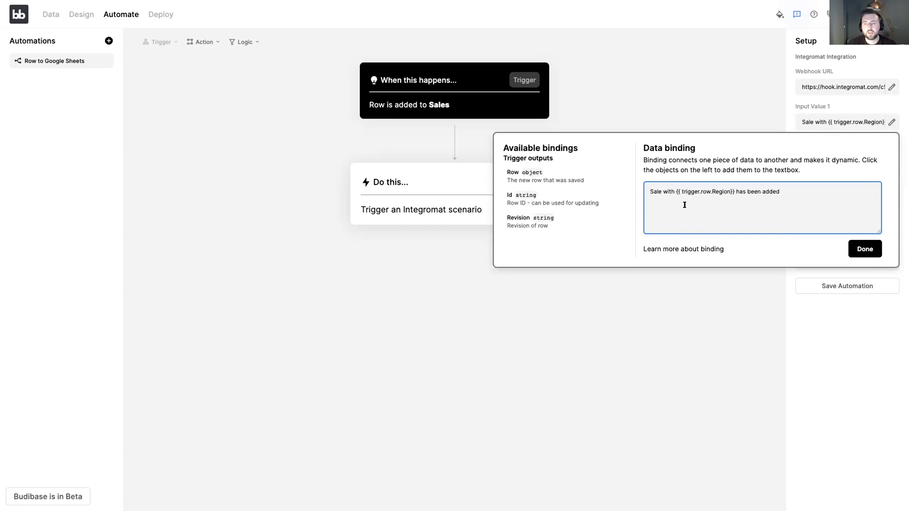
drag(678, 191, 715, 193)
double_click(721, 193)
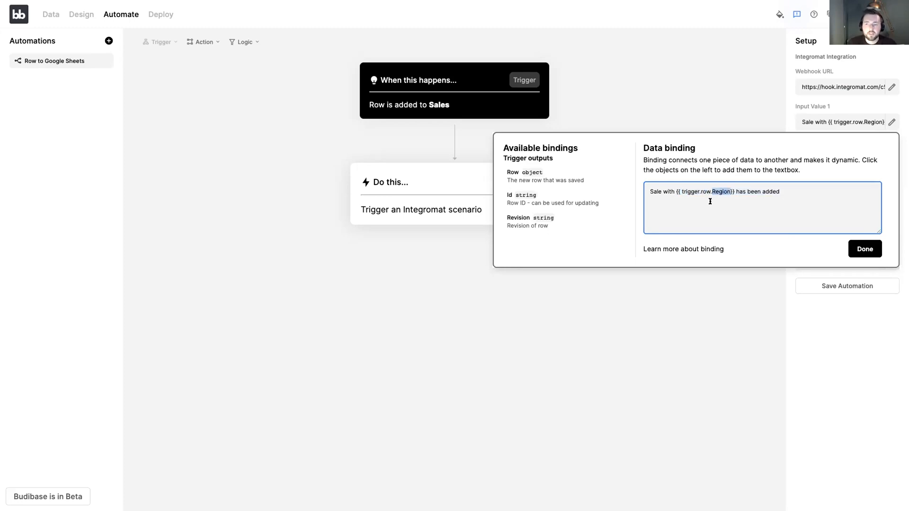
Check the Region column in the Sales table against the Input Value 1 binding of the automation
click(57, 24)
click(50, 14)
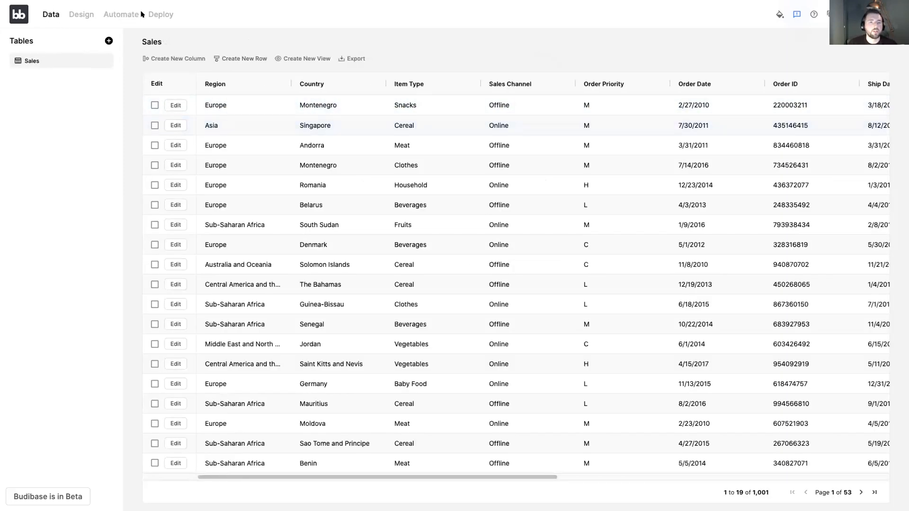
click(108, 14)
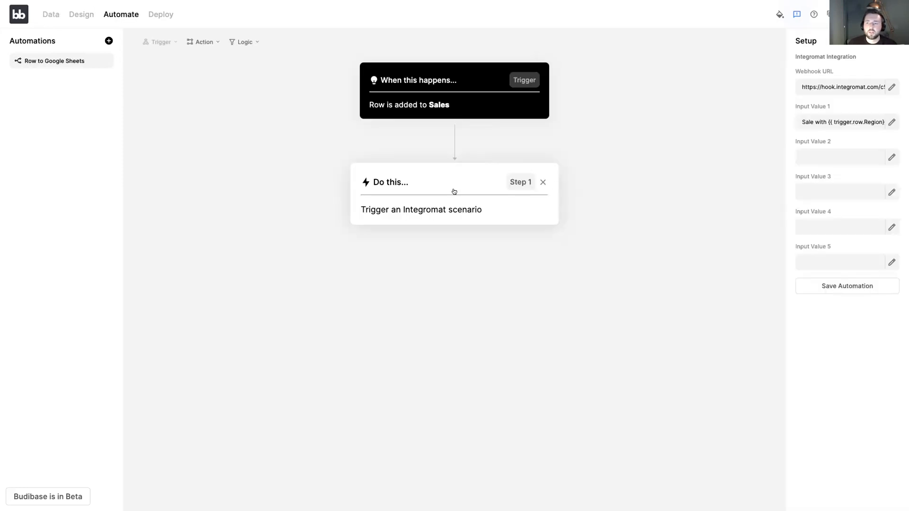
click(892, 122)
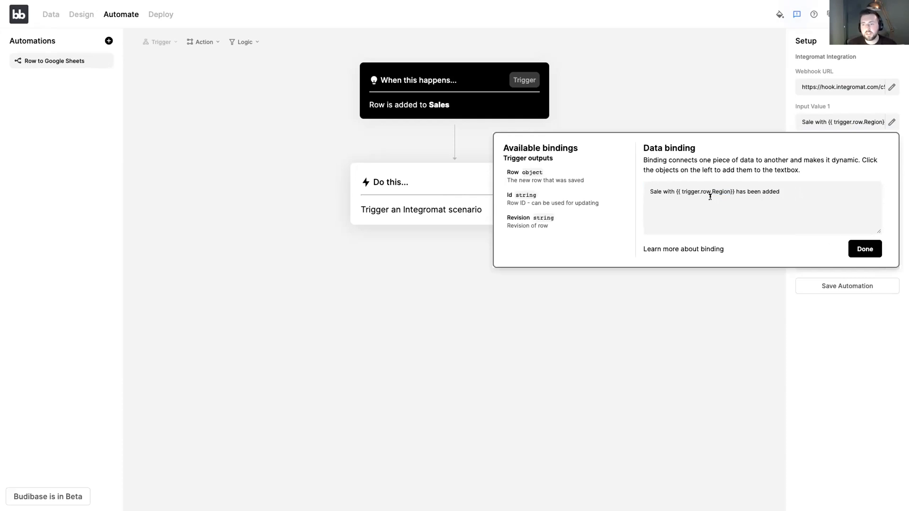
click(867, 249)
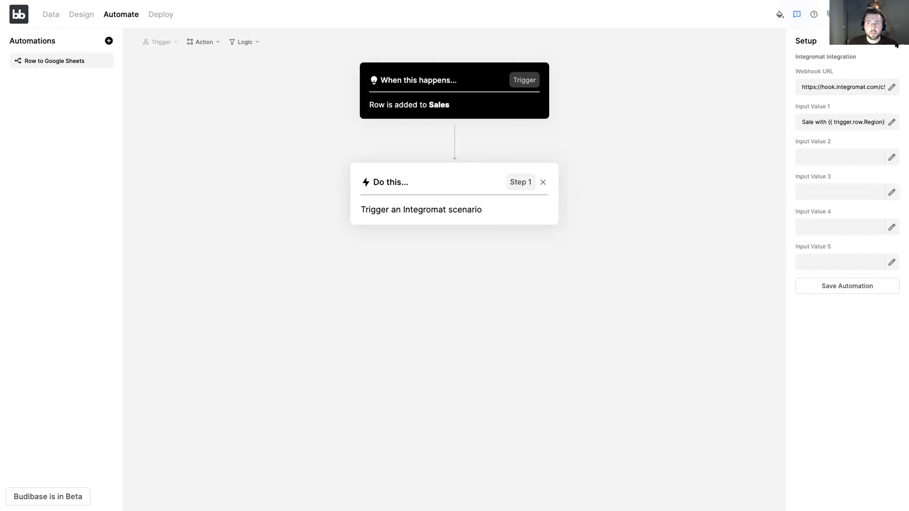
Add a new row to the Sales table with the Region set to "100 Days of NoCode" and save it
click(51, 14)
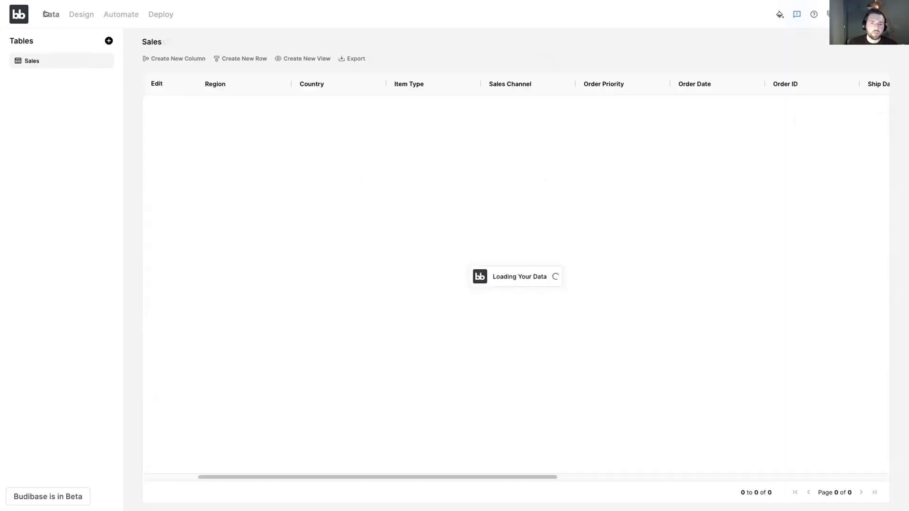
click(227, 59)
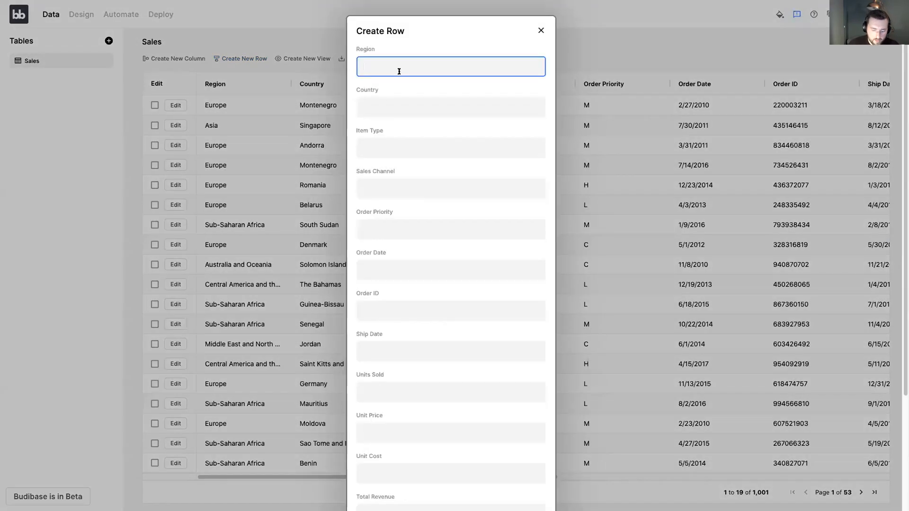
text(120)
key(BackSpace)
key(BackSpace)
text(00)
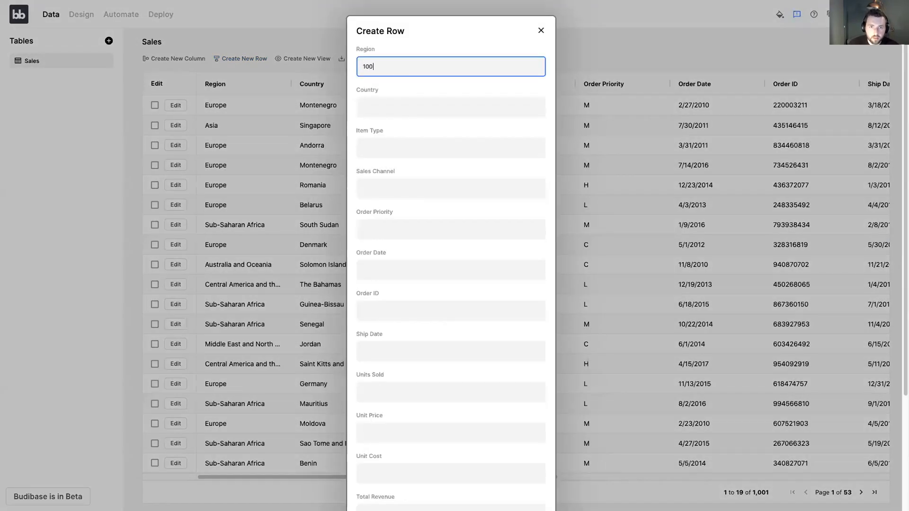
text( Days of NoC)
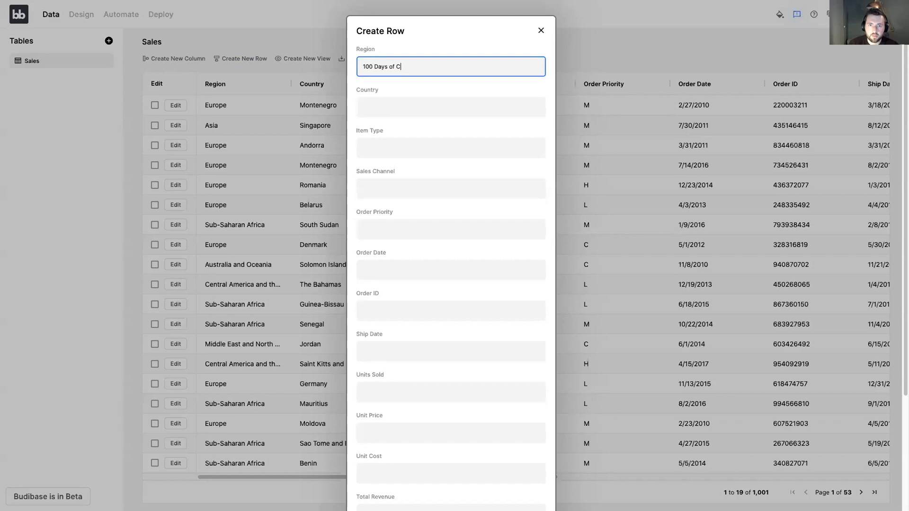
text(ode)
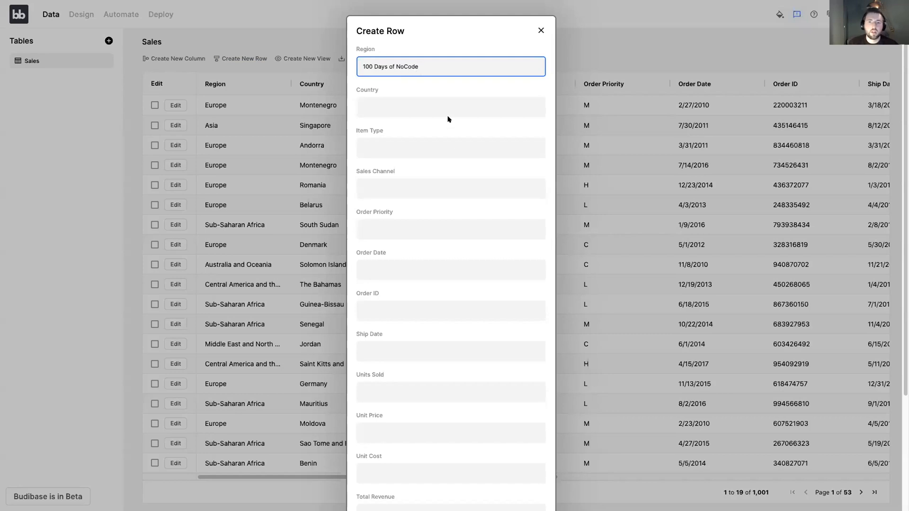
scroll(449, 117, down, 3)
click(514, 475)
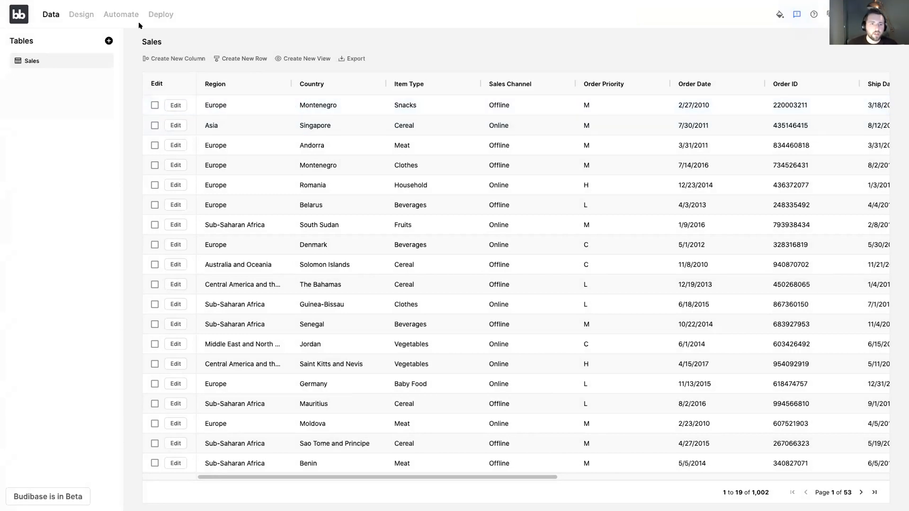
Return to the Row to Google Sheets automation and view the available action types
click(122, 14)
click(198, 42)
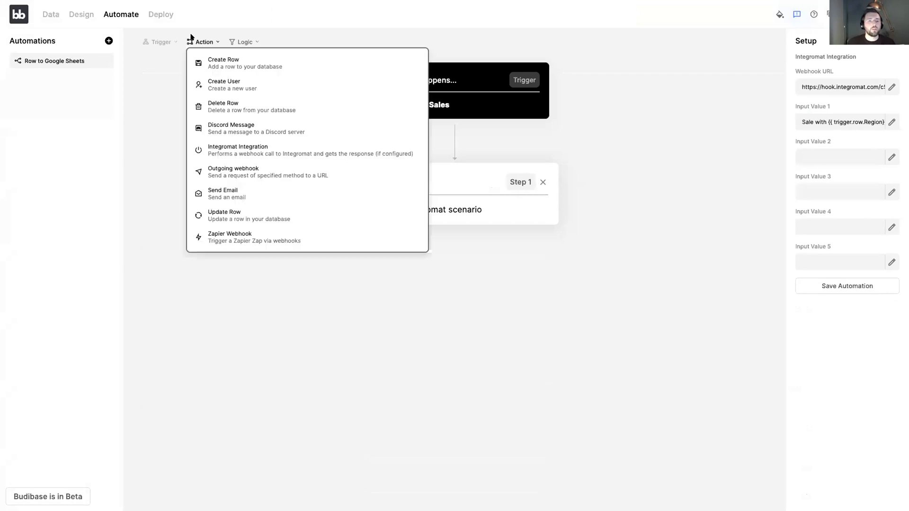